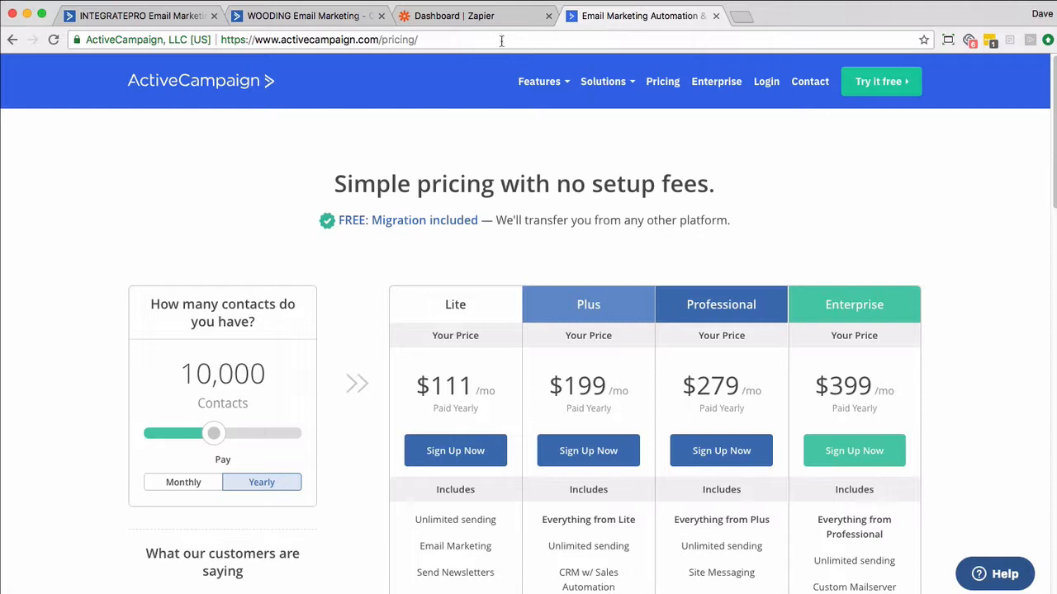
Step: Start a new webhook in the developer settings of the wooding ActiveCampaign account
{"action": "left_click", "coordinate": [168, 18]}
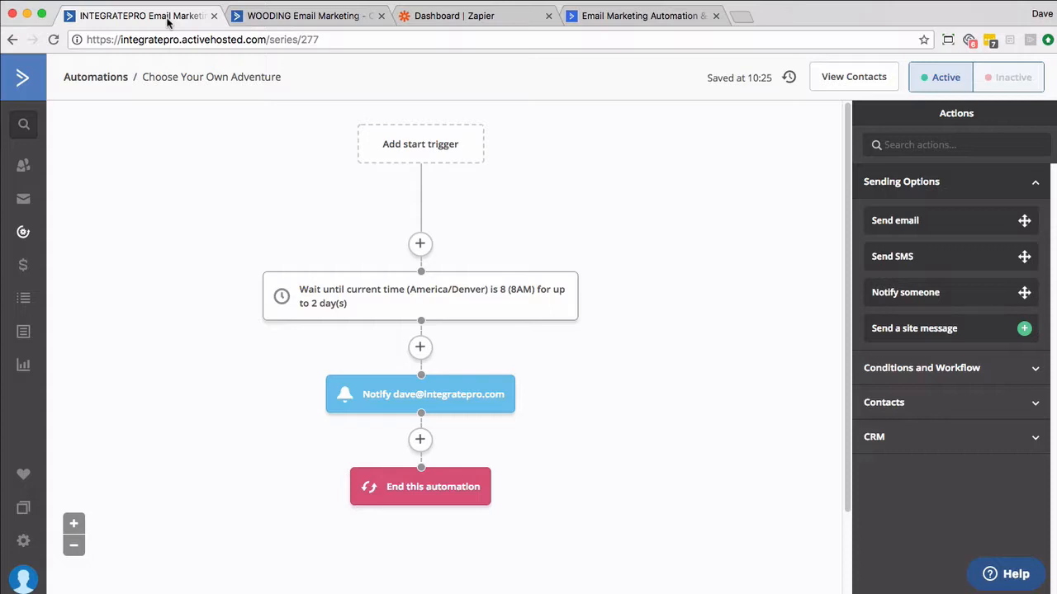
{"action": "left_click", "coordinate": [266, 29]}
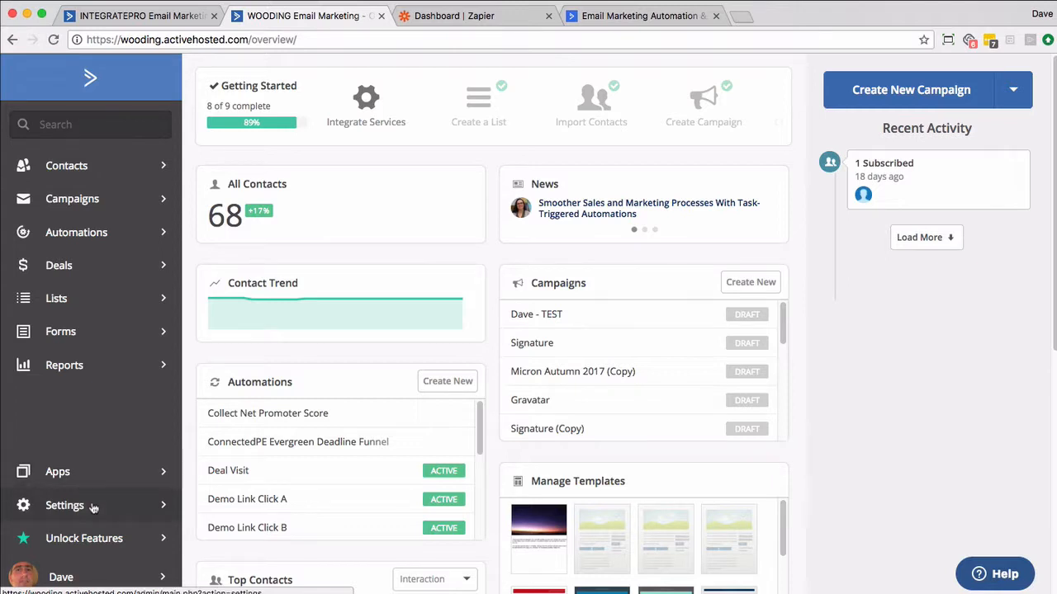
{"action": "left_click", "coordinate": [95, 506]}
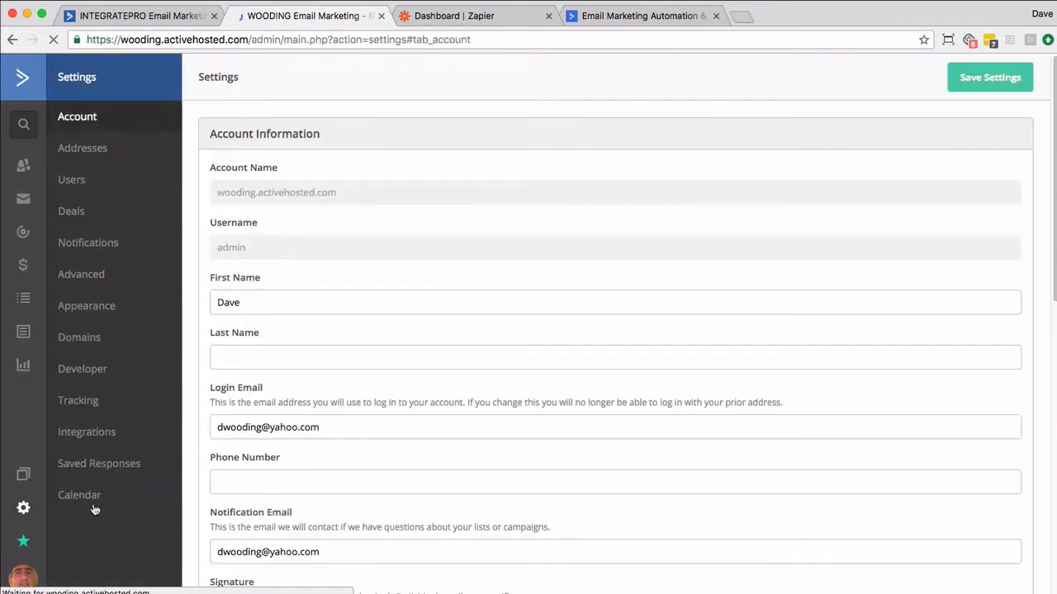
{"action": "left_click", "coordinate": [99, 374]}
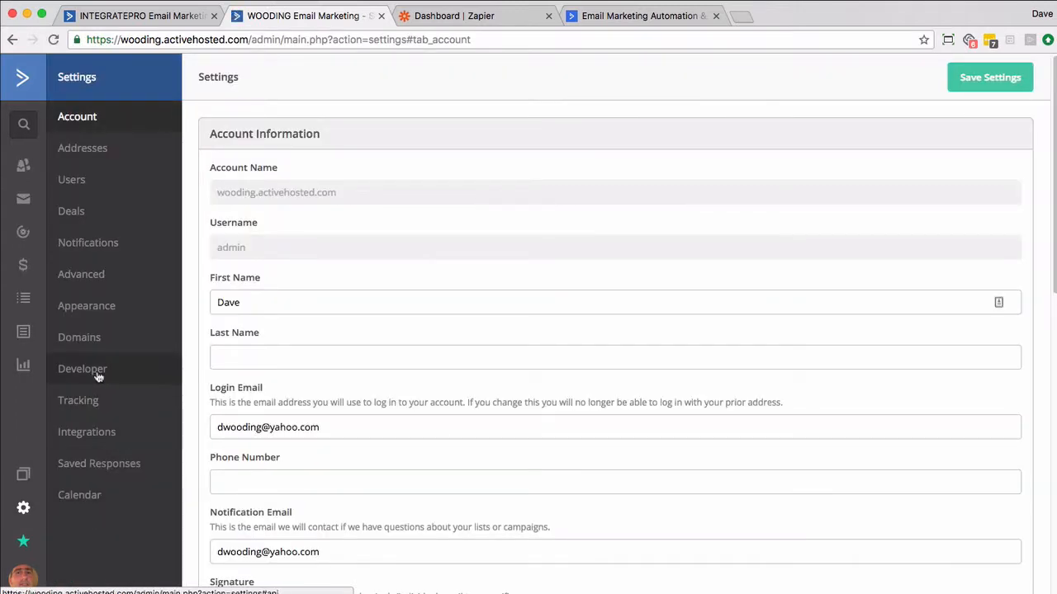
{"action": "left_click", "coordinate": [219, 398]}
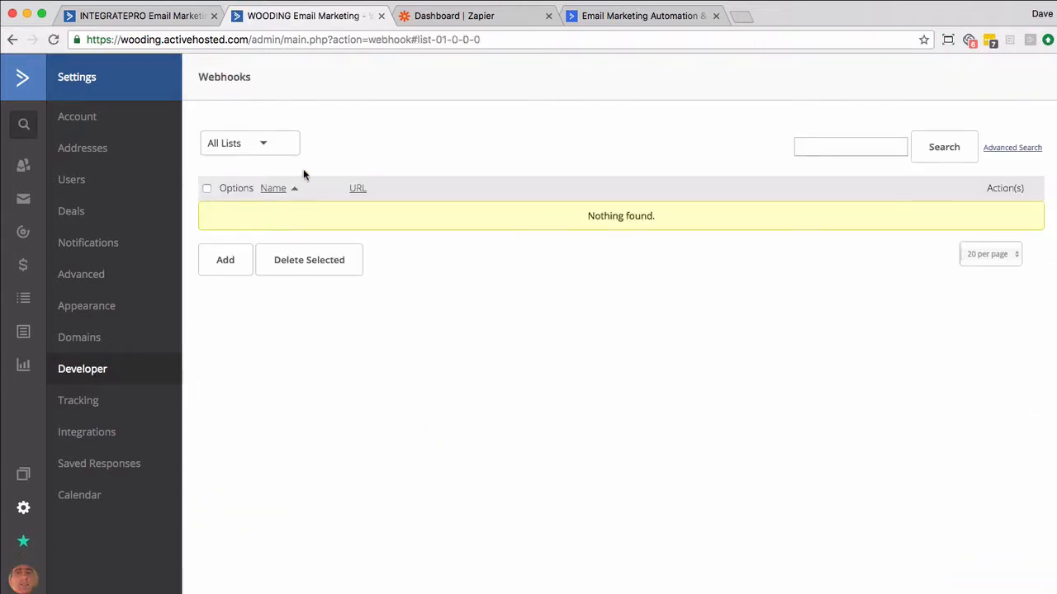
{"action": "left_click", "coordinate": [237, 261]}
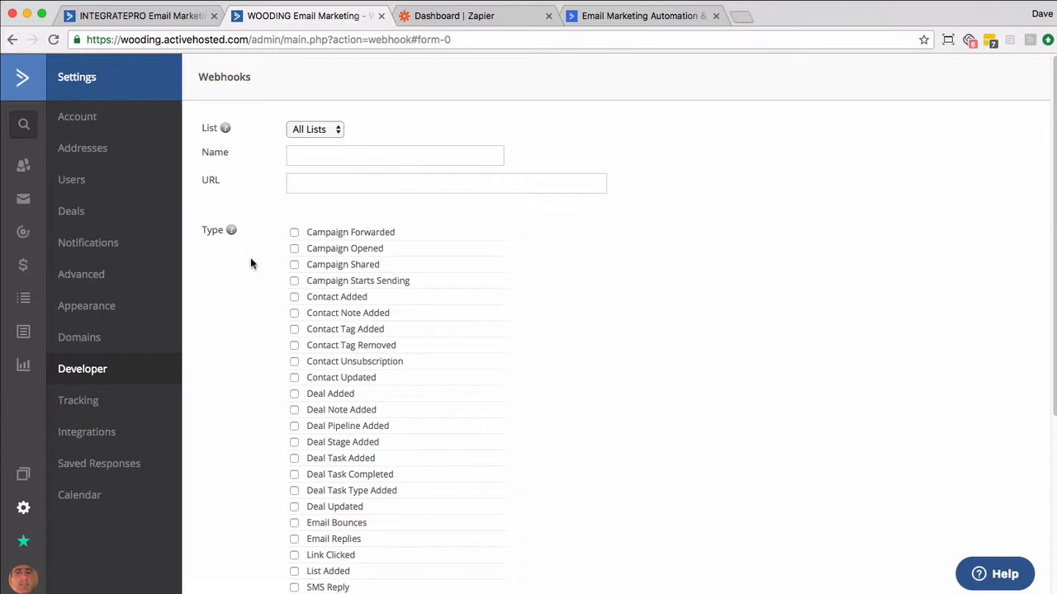
Step: Name the webhook Facebook and enable the Link Clicked and List Added types
{"action": "left_click", "coordinate": [302, 185]}
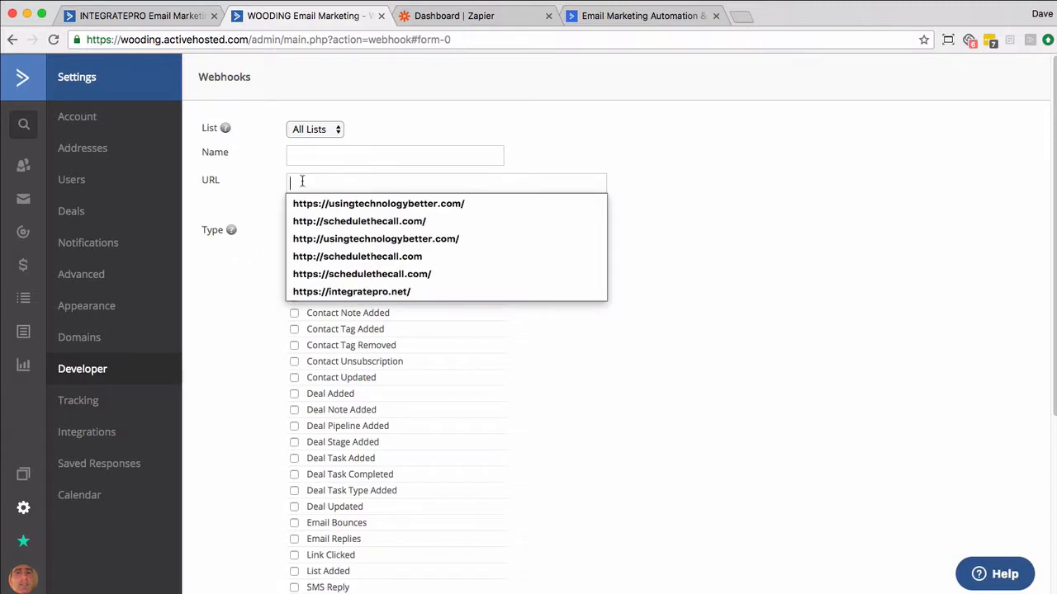
{"action": "left_click", "coordinate": [266, 193]}
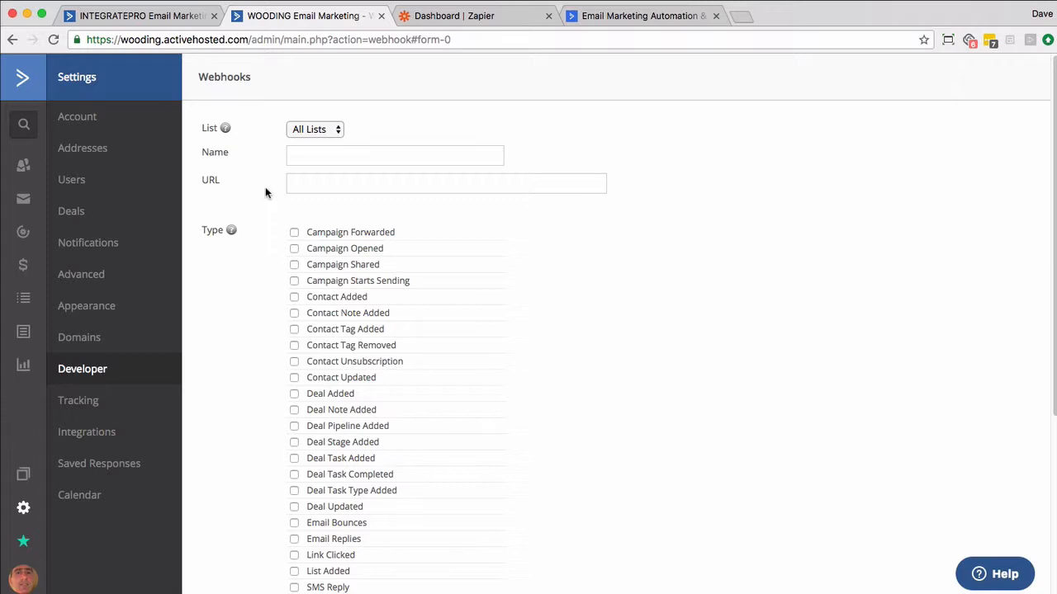
{"action": "left_click", "coordinate": [300, 156]}
{"action": "type", "text": "Facebook"}
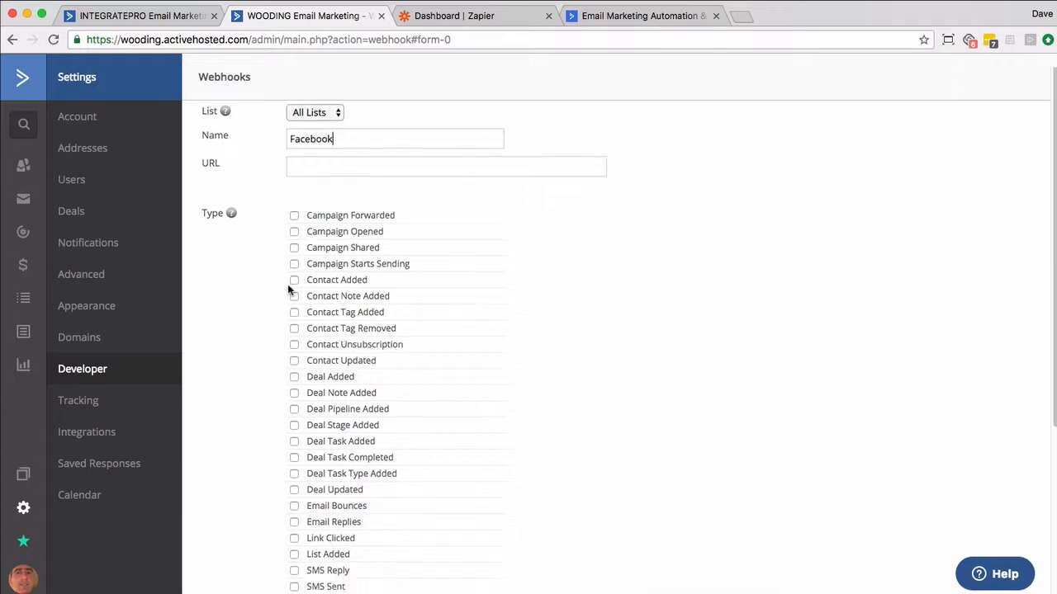
{"action": "scroll", "coordinate": [288, 284], "scroll_direction": "down", "scroll_amount": 5}
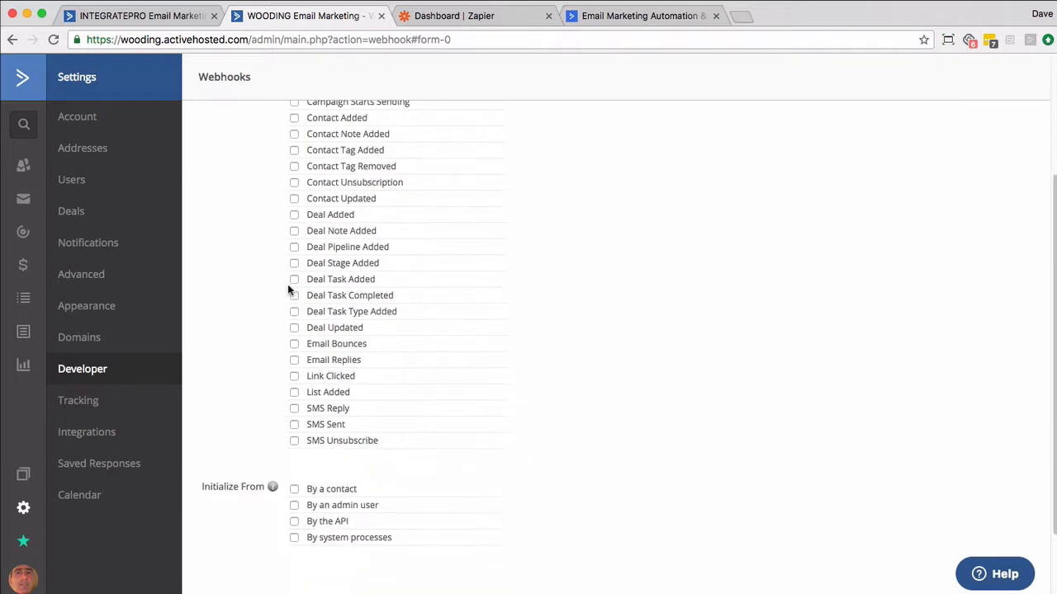
{"action": "left_click", "coordinate": [294, 377]}
{"action": "left_click", "coordinate": [296, 393]}
{"action": "scroll", "coordinate": [296, 393], "scroll_direction": "up", "scroll_amount": 3}
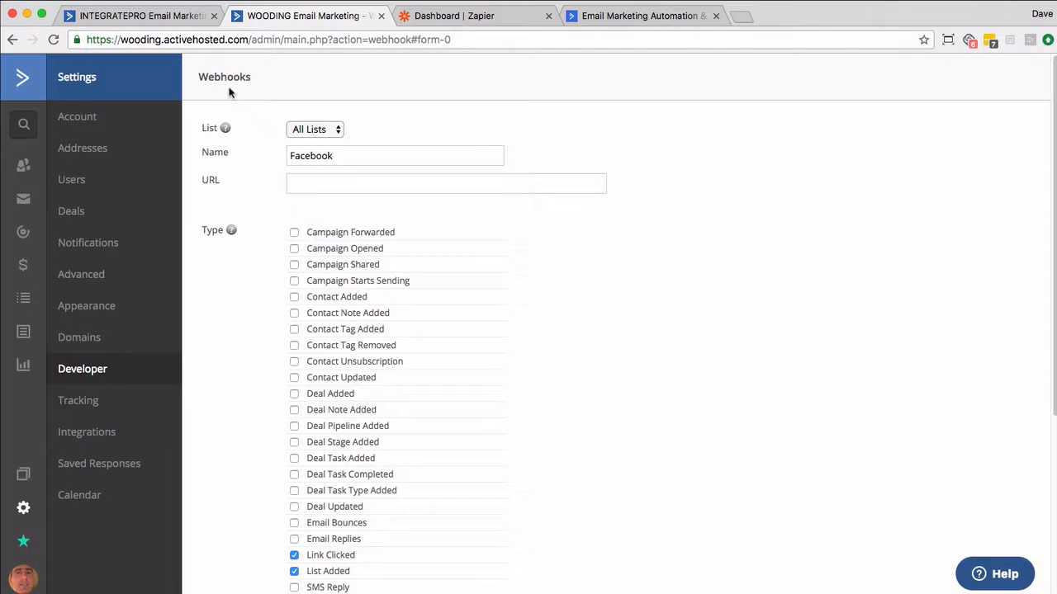
Step: Try to add an Add to Facebook Custom Audience action above the wait step in the Choose Your Own Adventure automation
{"action": "left_click", "coordinate": [165, 15]}
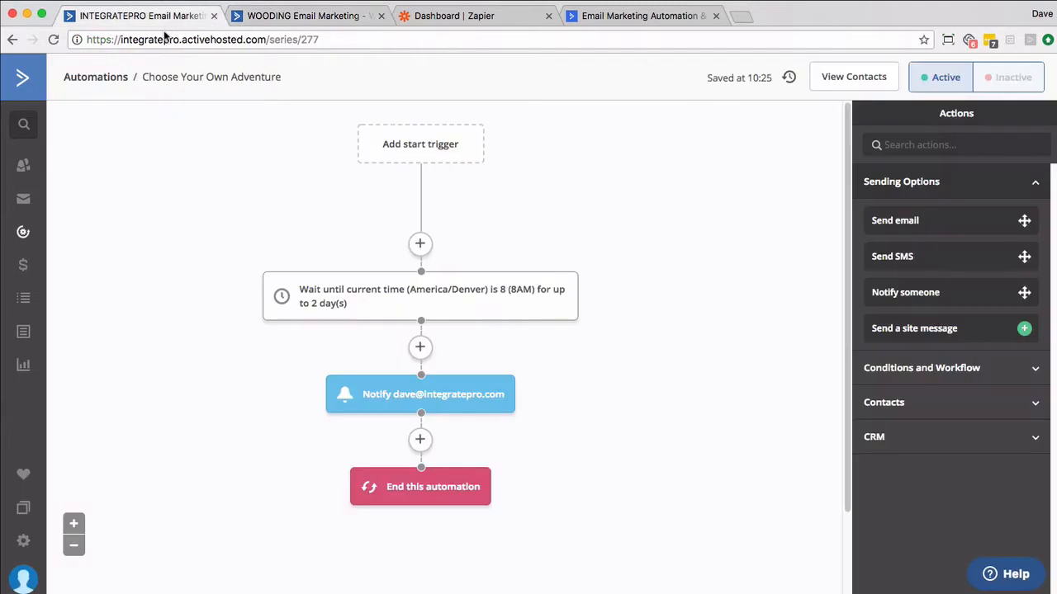
{"action": "left_click", "coordinate": [420, 245]}
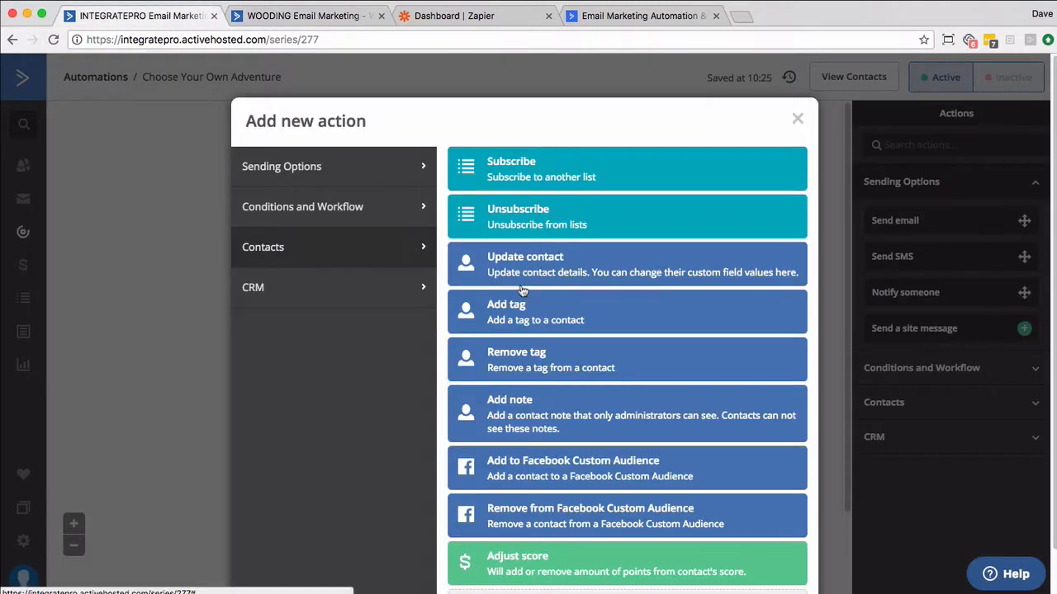
{"action": "left_click", "coordinate": [555, 467]}
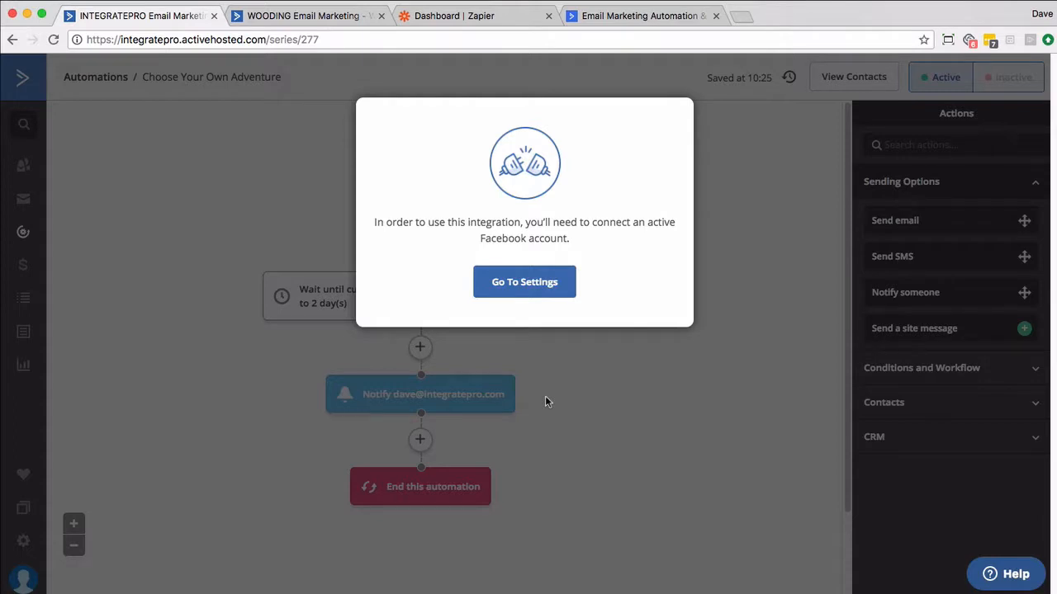
{"action": "left_click", "coordinate": [545, 395]}
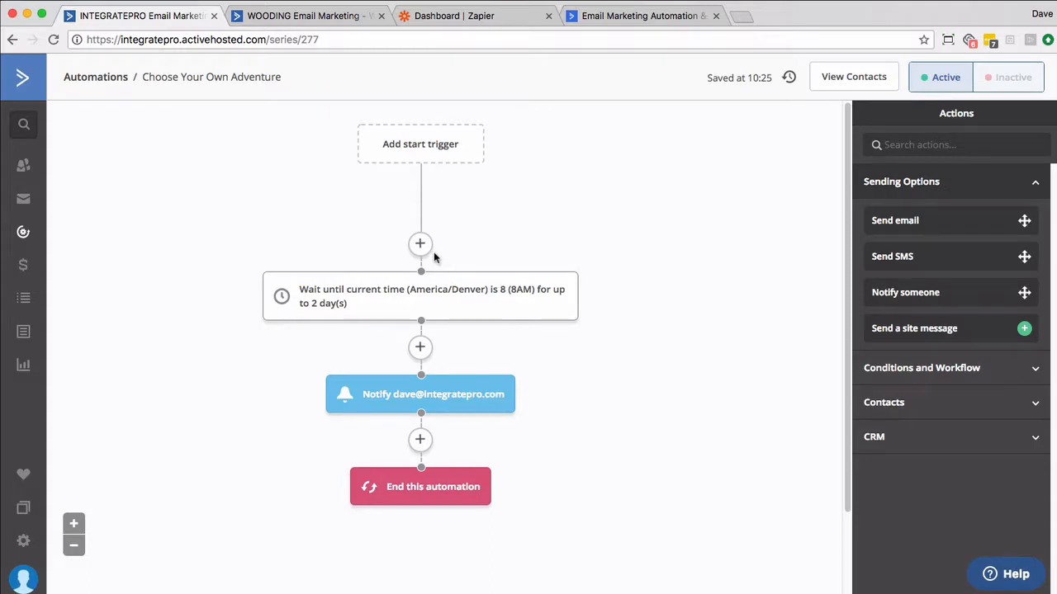
Step: Switch to Zapier and create a zap with a Webhooks by Zapier Catch Hook trigger, leaving the child key empty
{"action": "left_click", "coordinate": [425, 19]}
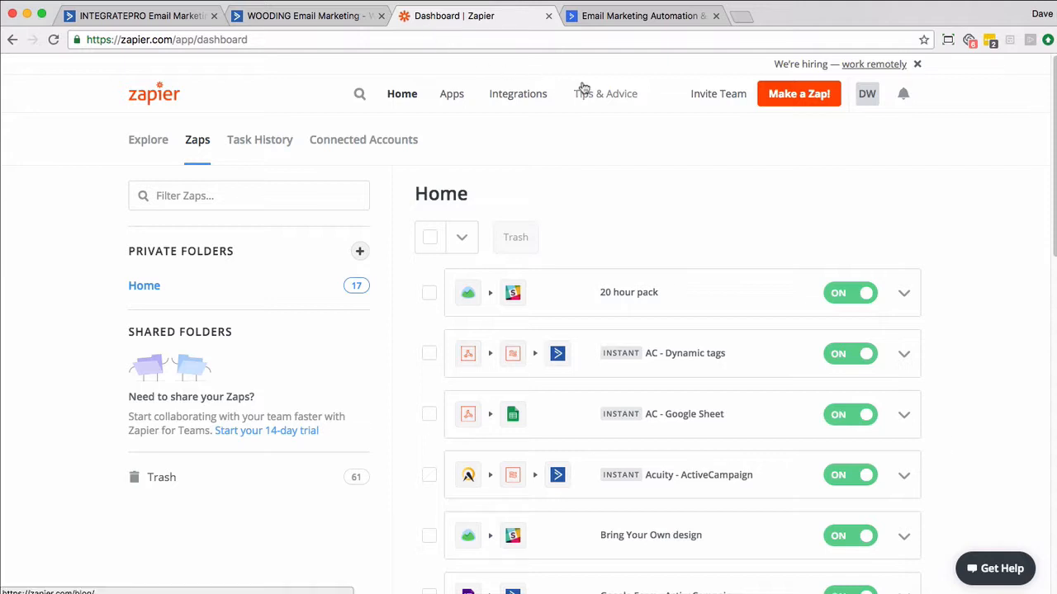
{"action": "left_click", "coordinate": [817, 105]}
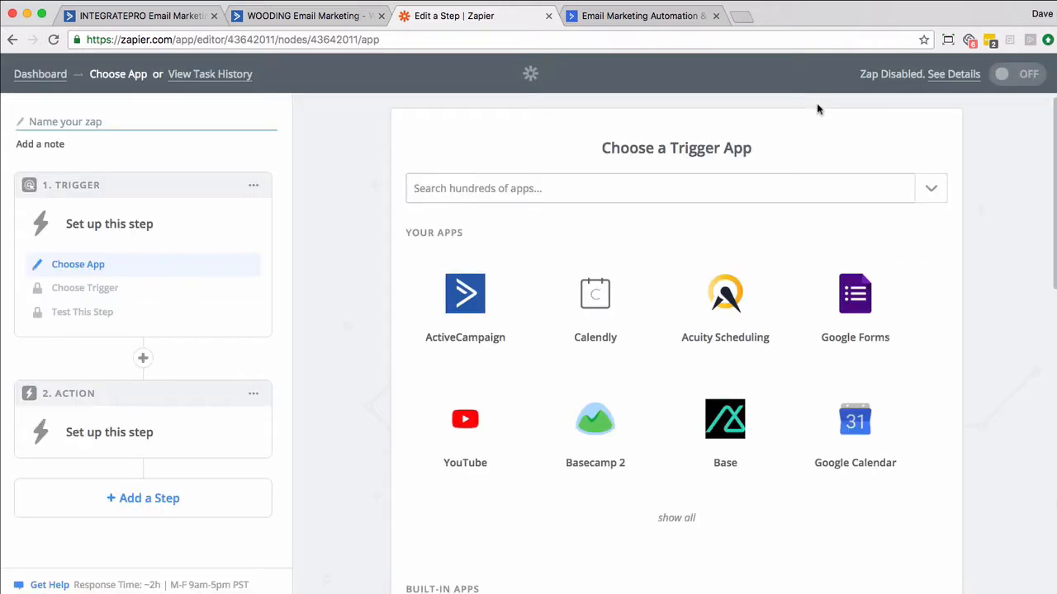
{"action": "left_click", "coordinate": [675, 179]}
{"action": "type", "text": "web"}
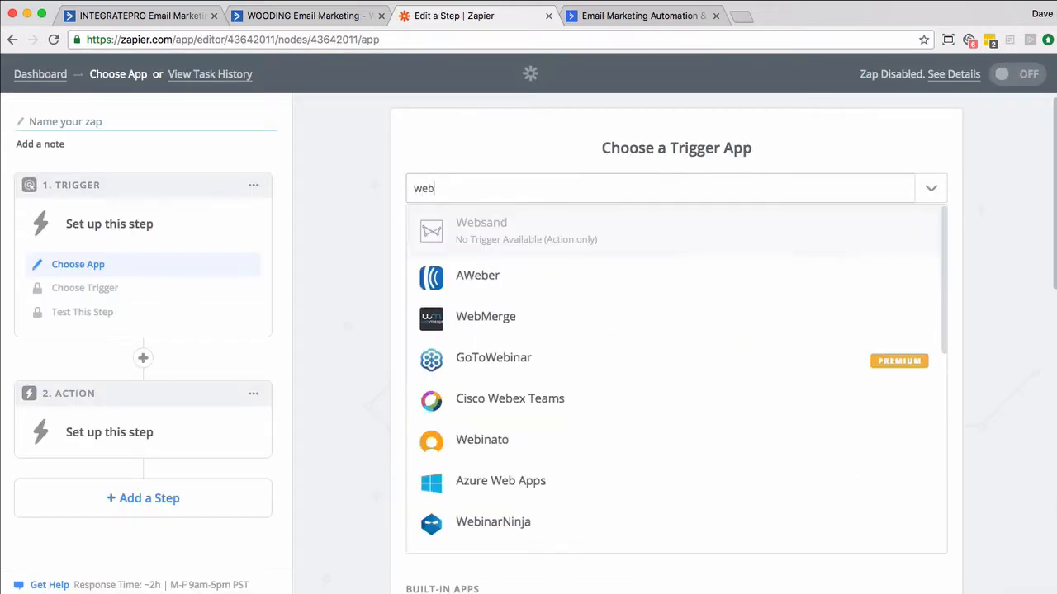
{"action": "type", "text": "hook"}
{"action": "key", "text": "Return"}
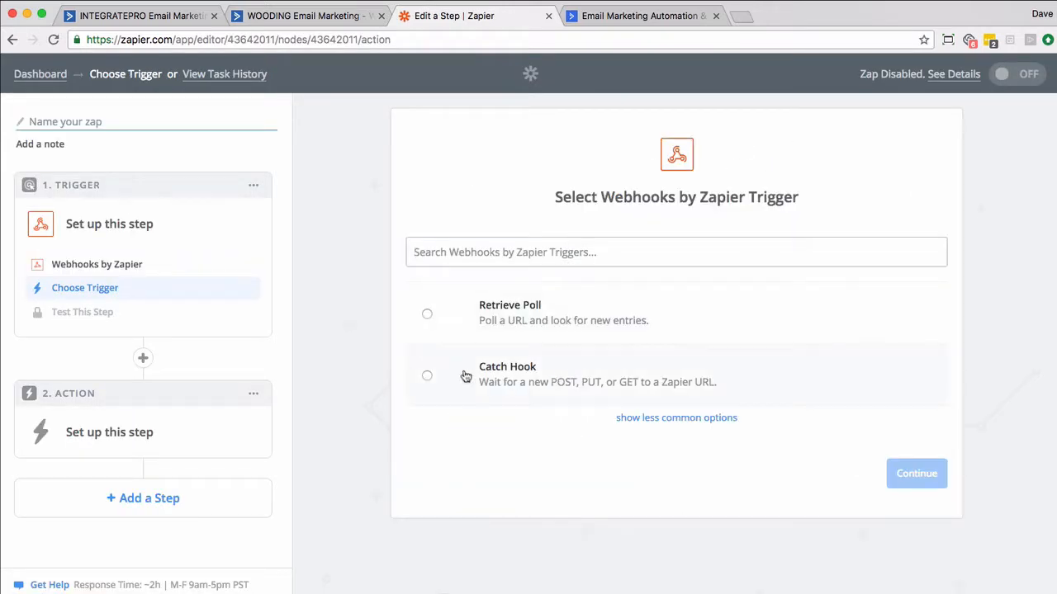
{"action": "left_click", "coordinate": [427, 376]}
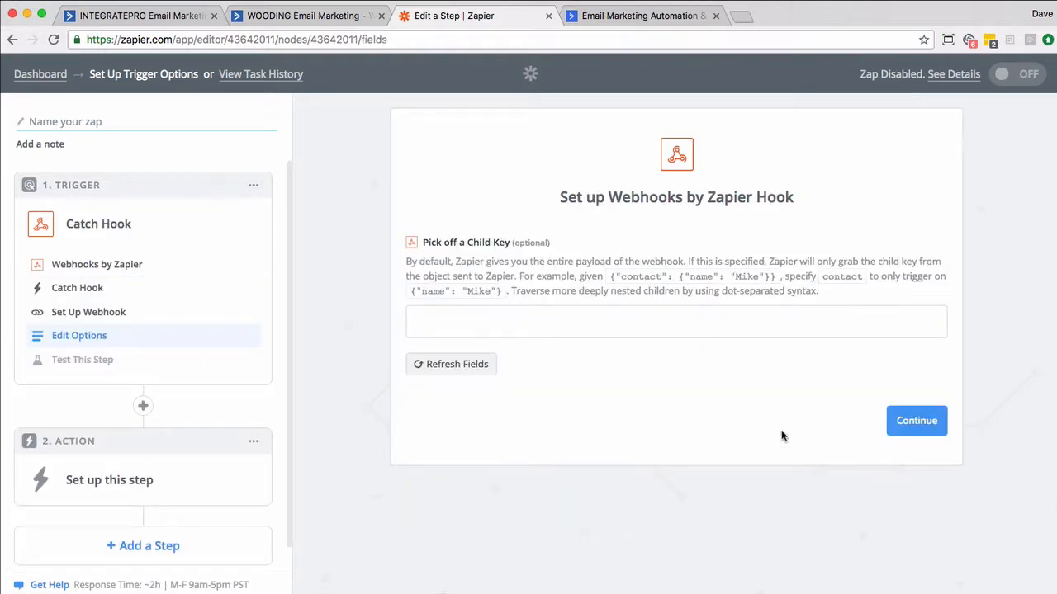
{"action": "left_click", "coordinate": [906, 424]}
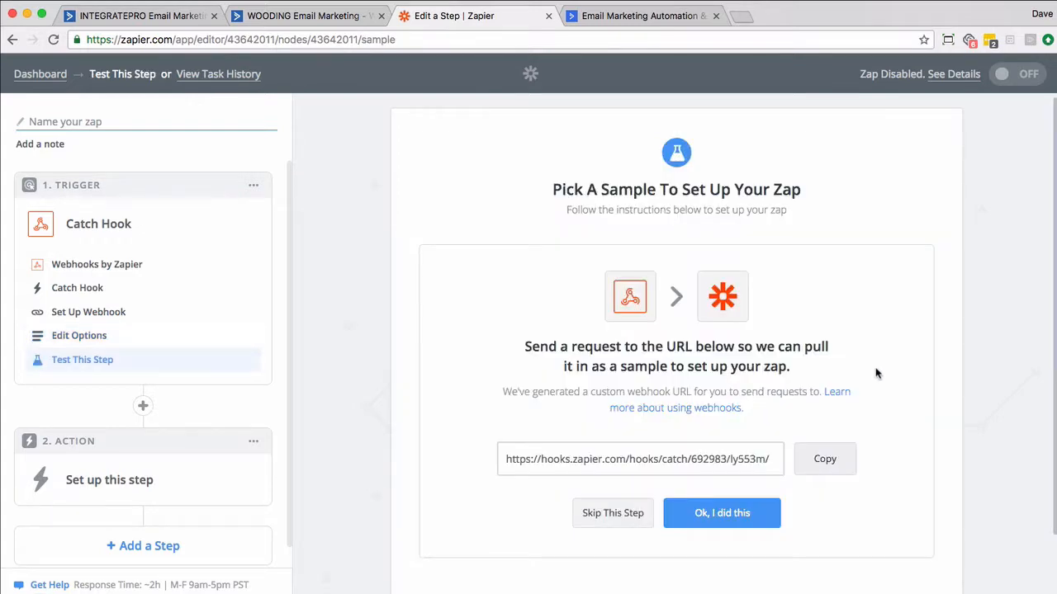
Step: Copy the zap's custom webhook URL and paste it as the URL of the Facebook webhook in ActiveCampaign
{"action": "scroll", "coordinate": [876, 373], "scroll_direction": "down", "scroll_amount": 1}
{"action": "scroll", "coordinate": [877, 373], "scroll_direction": "down", "scroll_amount": 1}
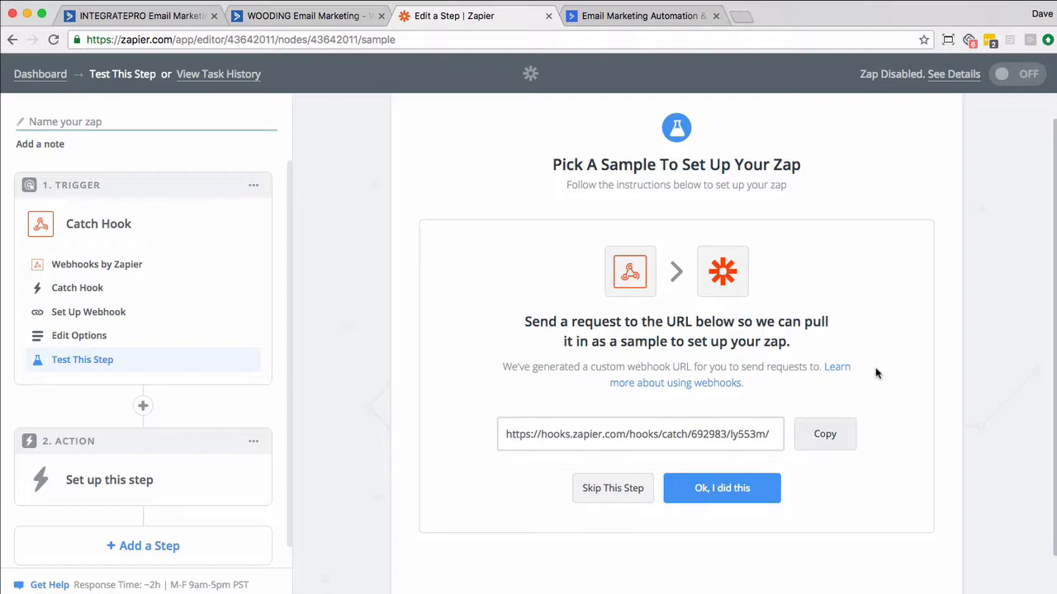
{"action": "left_click", "coordinate": [810, 437]}
{"action": "left_click", "coordinate": [296, 20]}
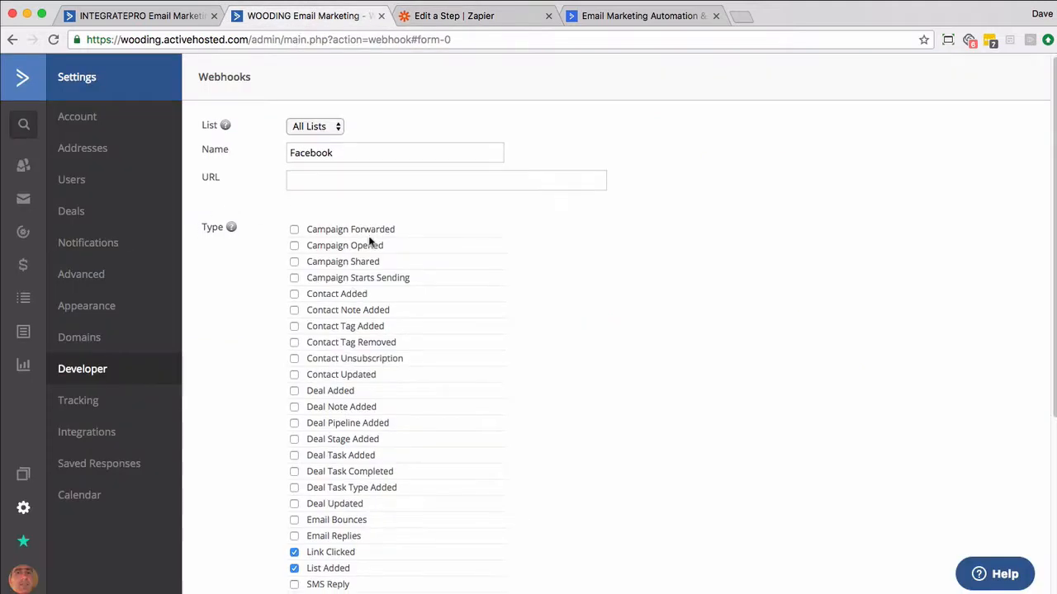
{"action": "scroll", "coordinate": [295, 235], "scroll_direction": "down", "scroll_amount": 3}
{"action": "scroll", "coordinate": [295, 235], "scroll_direction": "up", "scroll_amount": 3}
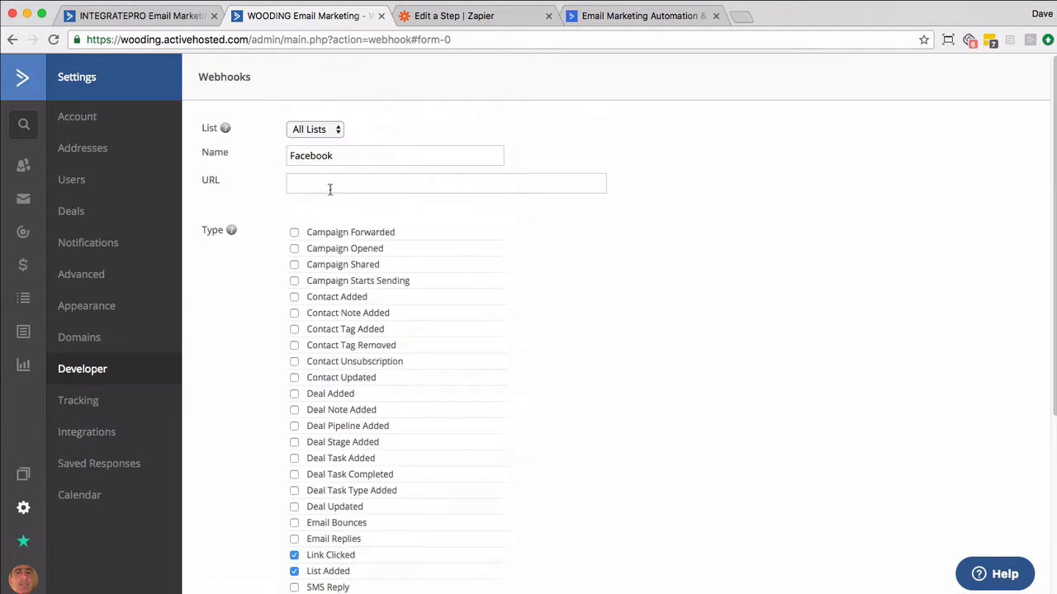
{"action": "left_click", "coordinate": [330, 185]}
{"action": "key", "text": "super+v"}
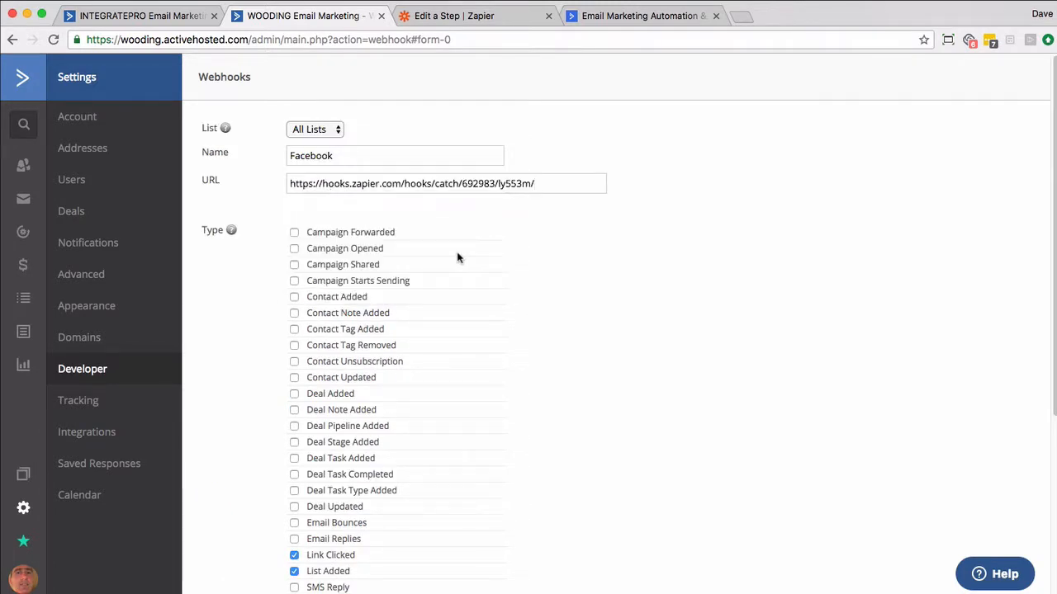
Step: Send the webhook's sample data from ActiveCampaign and have the Zapier trigger test pull in the samples
{"action": "scroll", "coordinate": [589, 251], "scroll_direction": "down", "scroll_amount": 5}
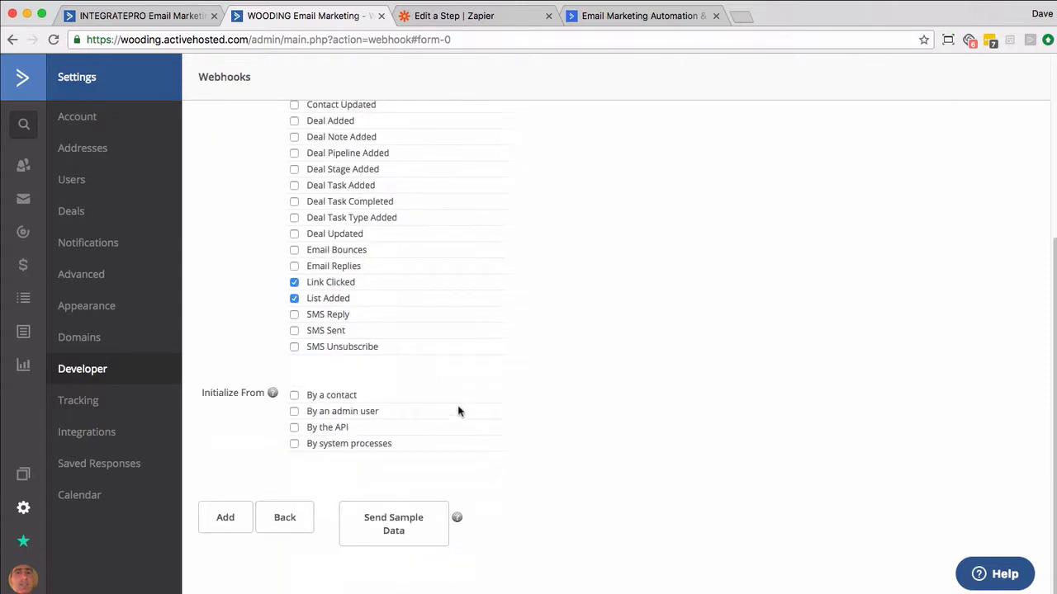
{"action": "left_click", "coordinate": [417, 515]}
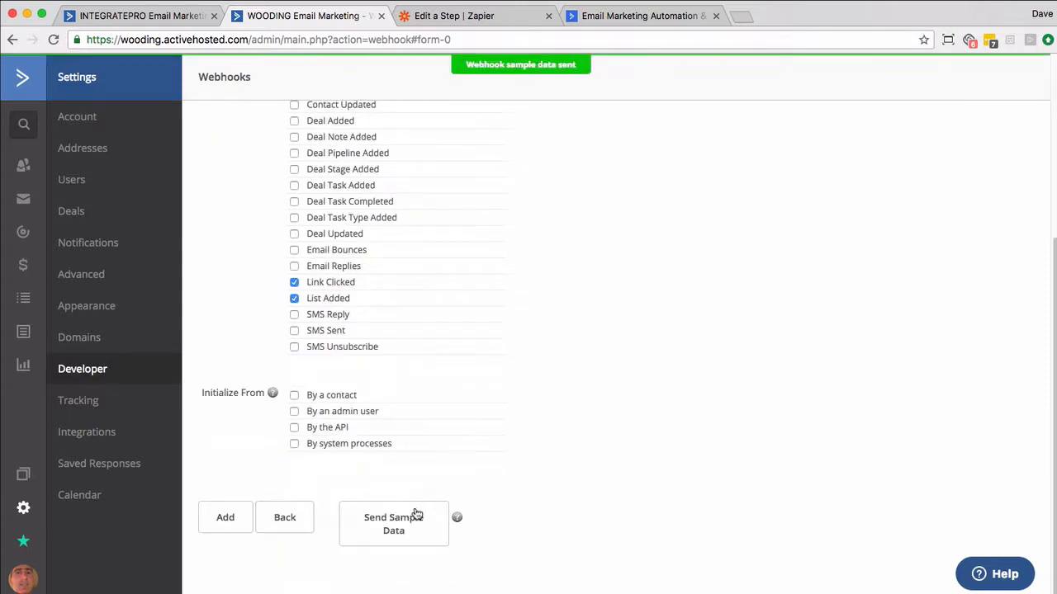
{"action": "left_click", "coordinate": [493, 23]}
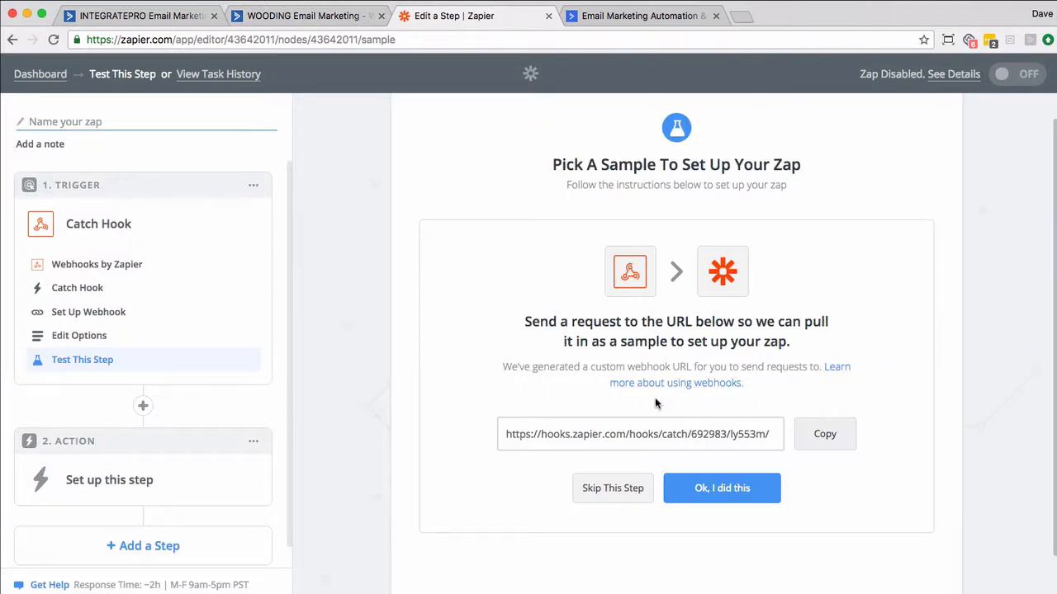
{"action": "left_click", "coordinate": [711, 489]}
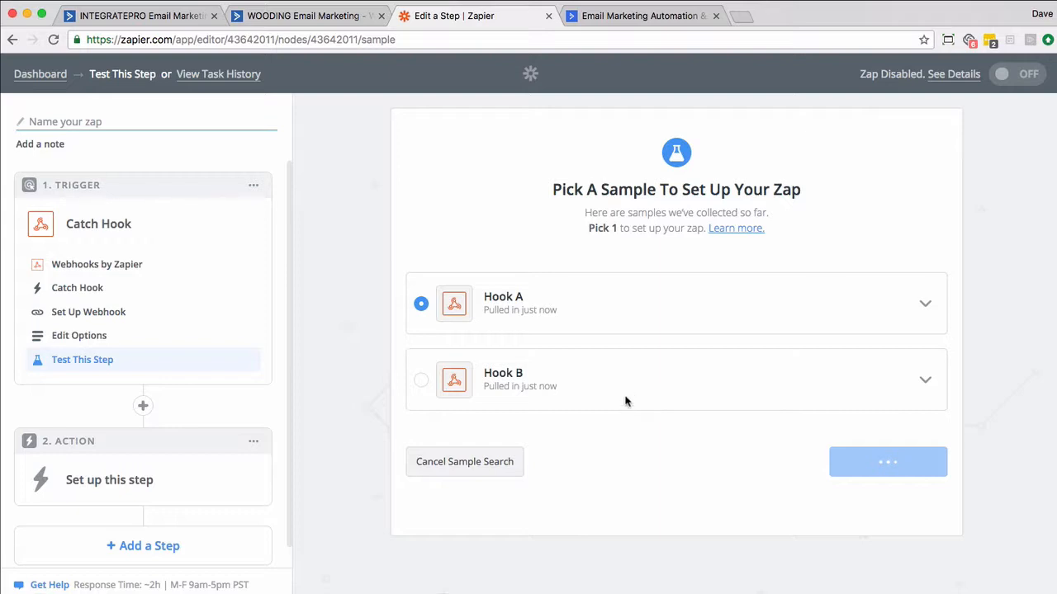
Step: Inspect the fields of the Hook A and Hook B samples, and continue the zap setup with Hook A selected
{"action": "left_click", "coordinate": [925, 303]}
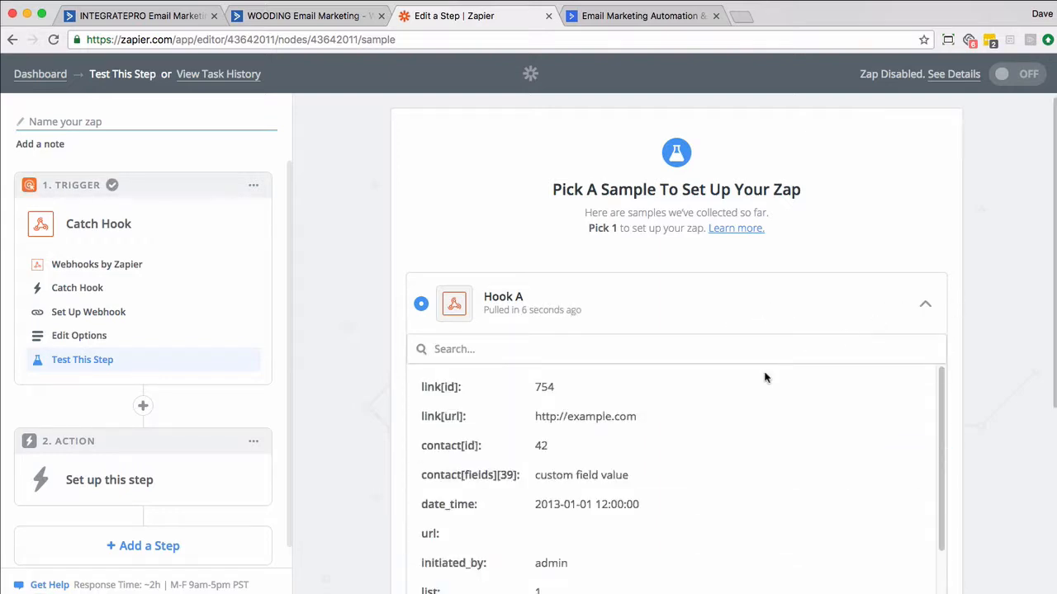
{"action": "scroll", "coordinate": [694, 391], "scroll_direction": "down", "scroll_amount": 2}
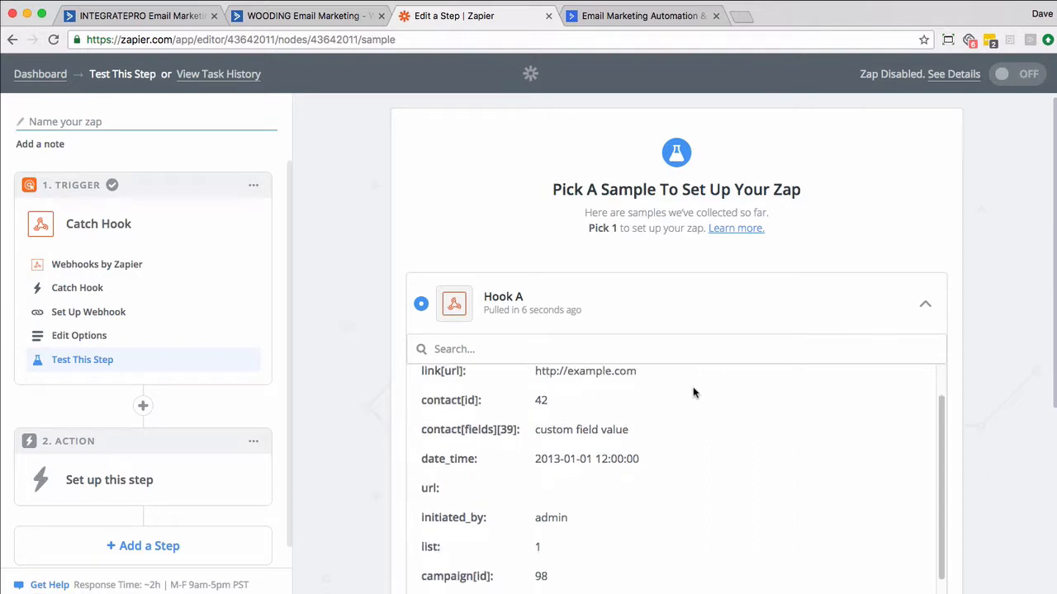
{"action": "scroll", "coordinate": [693, 386], "scroll_direction": "down", "scroll_amount": 5}
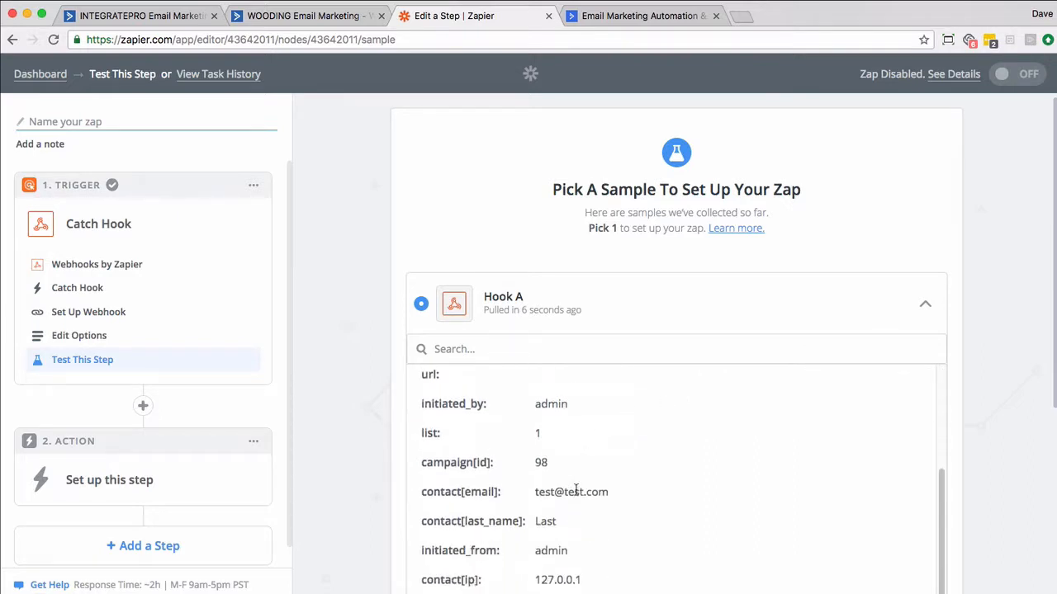
{"action": "scroll", "coordinate": [576, 490], "scroll_direction": "down", "scroll_amount": 4}
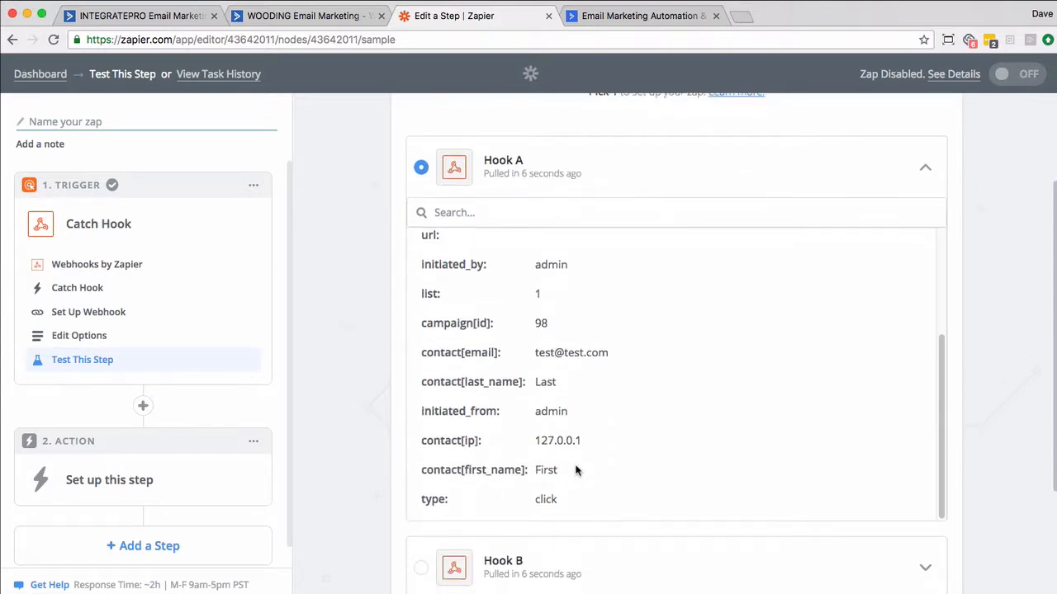
{"action": "scroll", "coordinate": [576, 470], "scroll_direction": "down", "scroll_amount": 1}
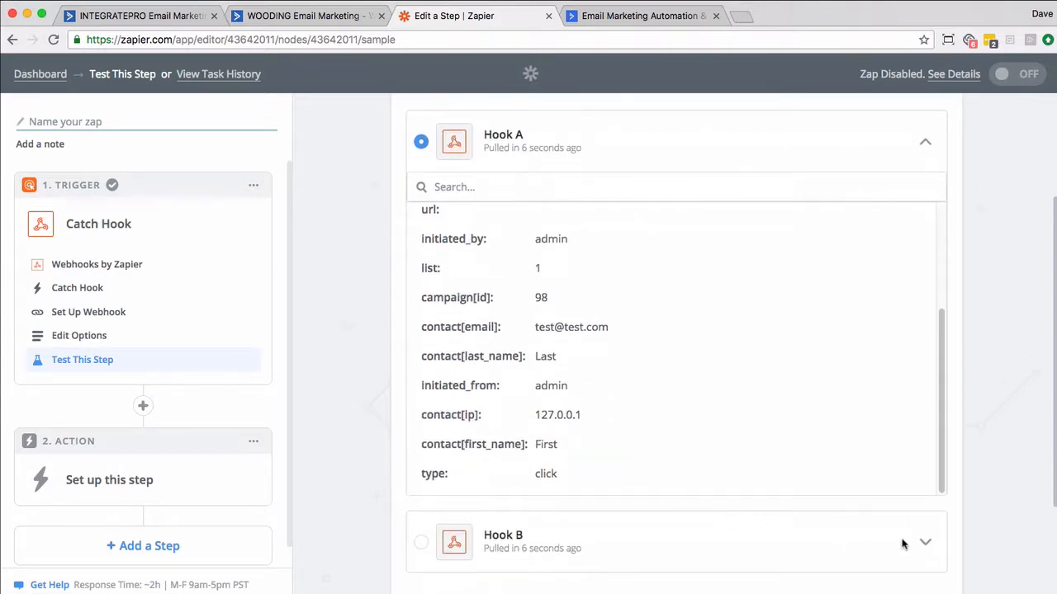
{"action": "left_click", "coordinate": [923, 541]}
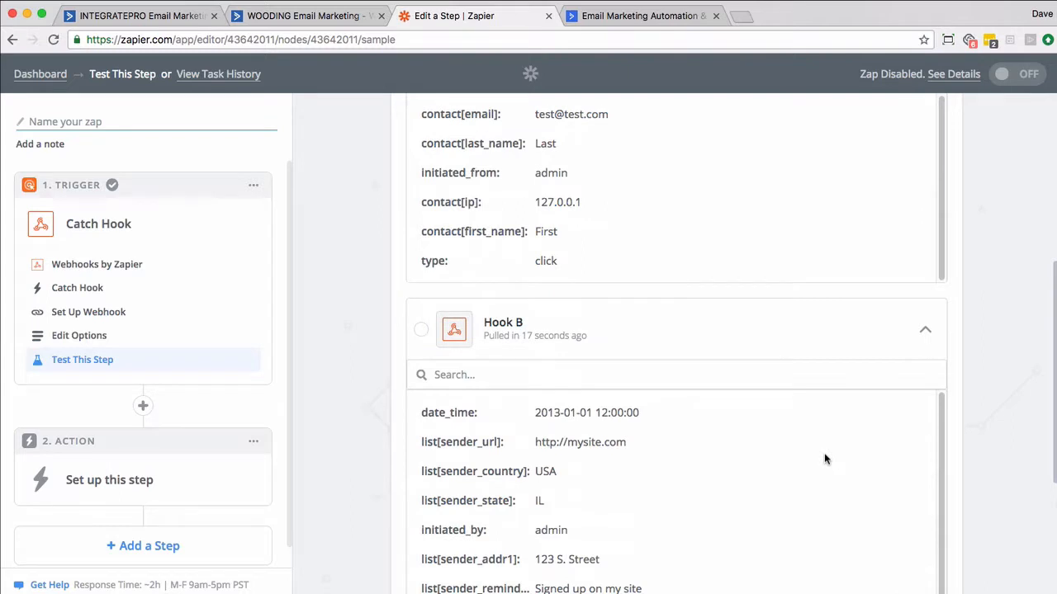
{"action": "scroll", "coordinate": [824, 459], "scroll_direction": "down", "scroll_amount": 5}
{"action": "left_click", "coordinate": [916, 481]}
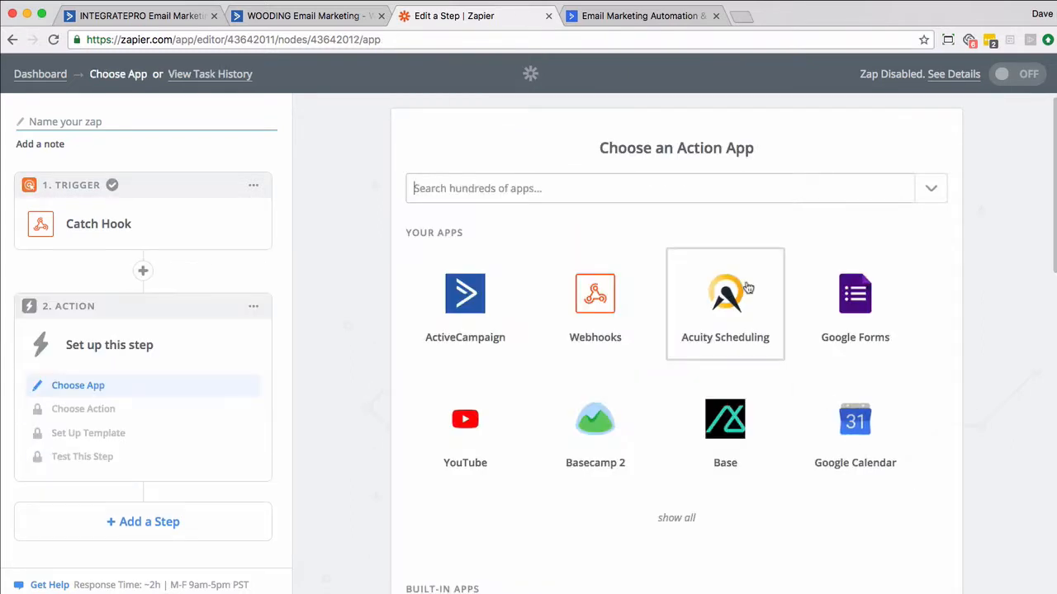
Step: Choose Facebook Lead Ads as the action app with the Add Email to Custom Audience action, and save the choice
{"action": "type", "text": "face"}
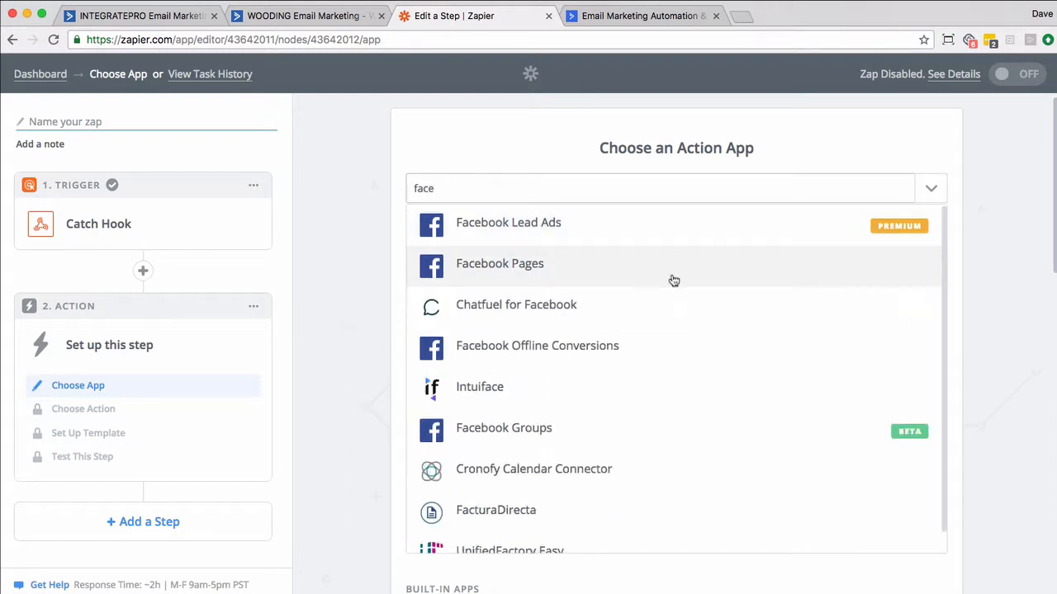
{"action": "left_click", "coordinate": [544, 237]}
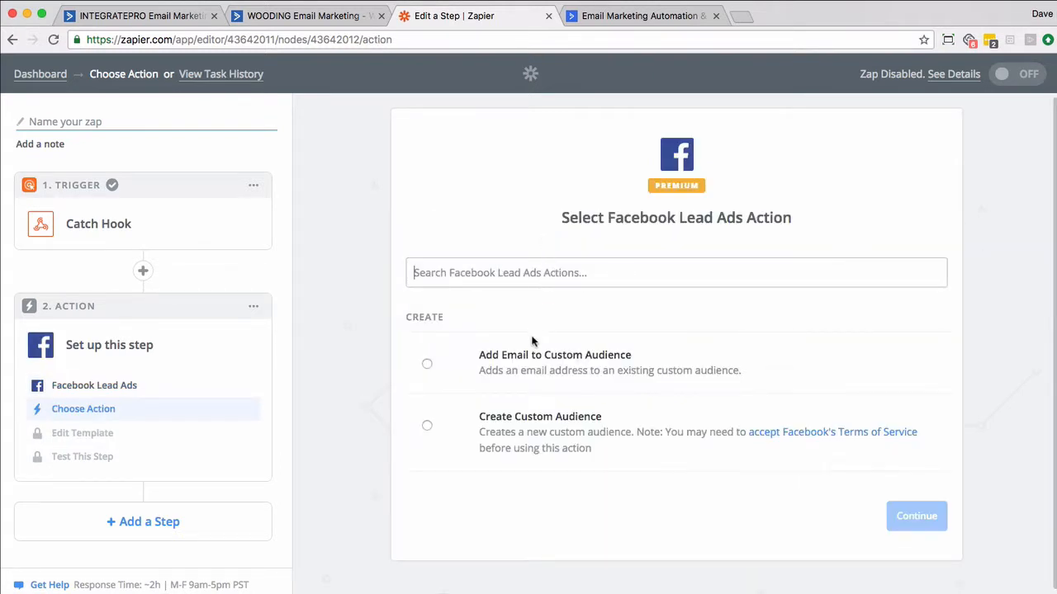
{"action": "left_click", "coordinate": [427, 365]}
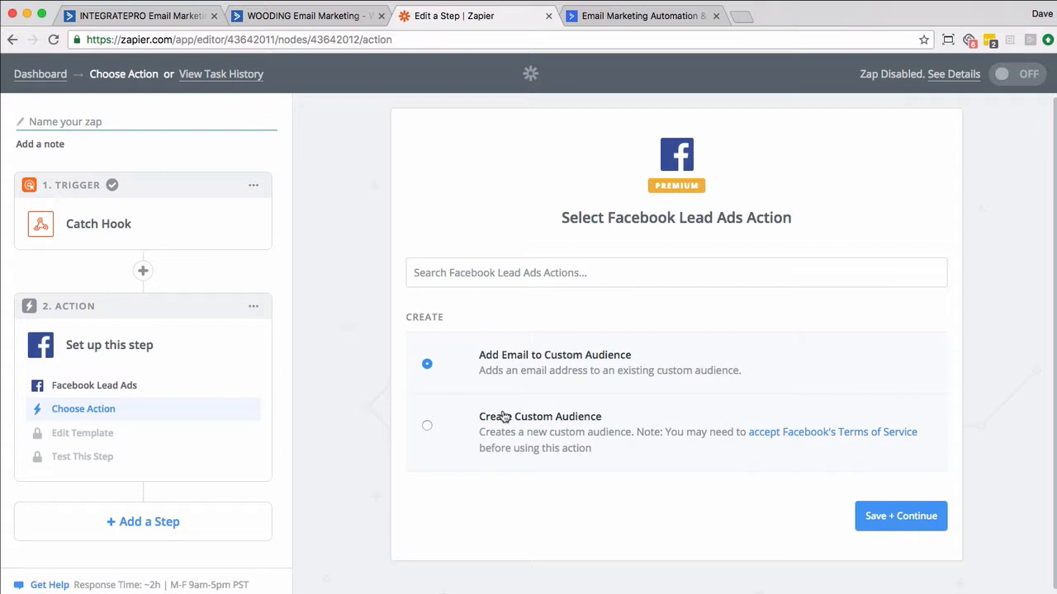
{"action": "left_click", "coordinate": [918, 513]}
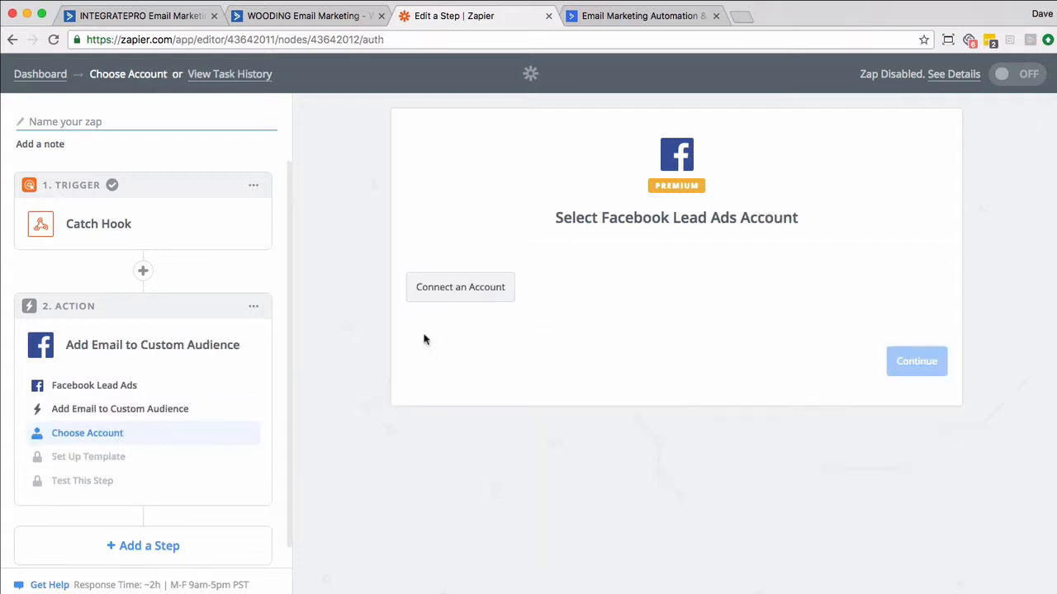
Step: Connect a Facebook Lead Ads account to the action, test the connection and save it
{"action": "left_click", "coordinate": [445, 291]}
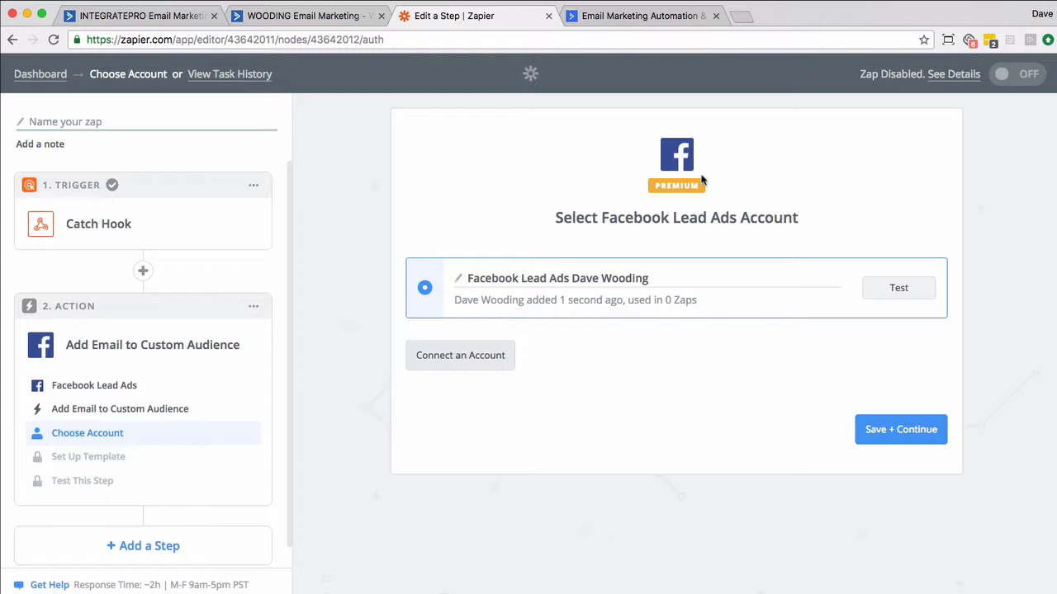
{"action": "left_click", "coordinate": [880, 293]}
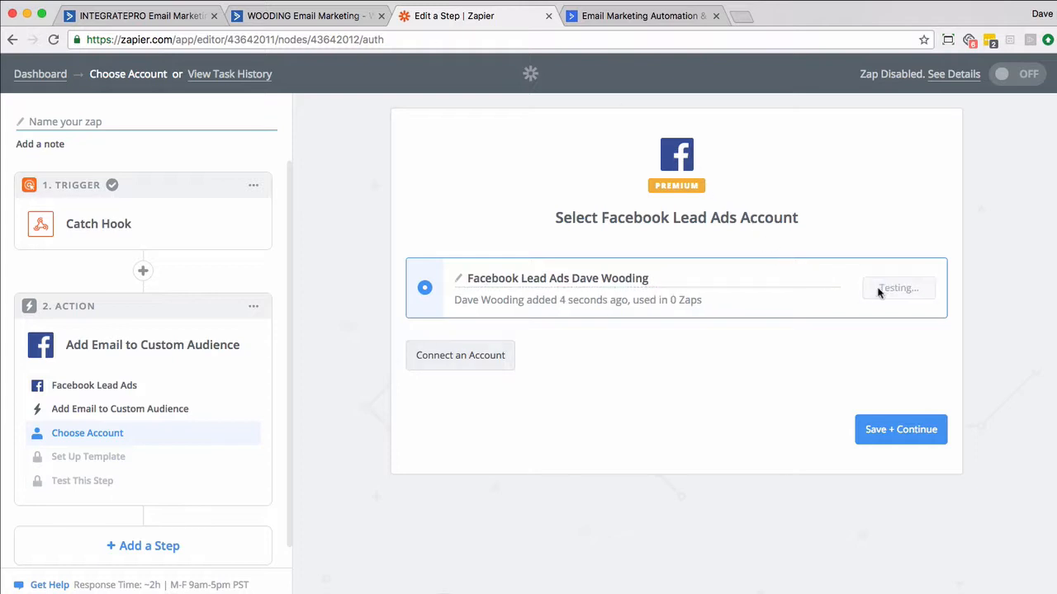
{"action": "left_click", "coordinate": [881, 428]}
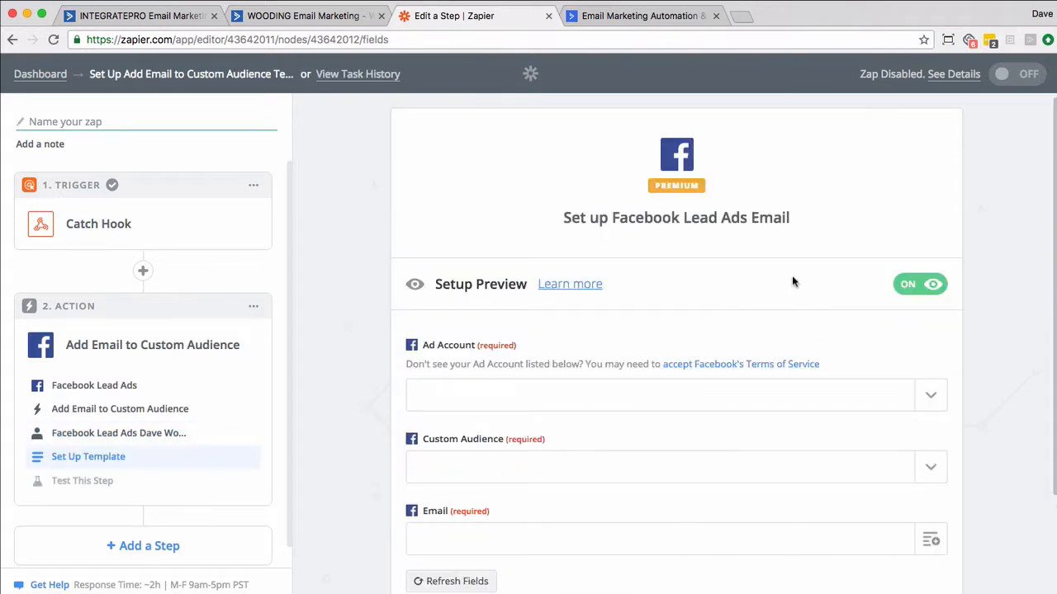
Step: Set the ad account to The Wooding Company and the custom audience to ActiveCampaign
{"action": "scroll", "coordinate": [792, 274], "scroll_direction": "down", "scroll_amount": 1}
{"action": "left_click", "coordinate": [885, 327]}
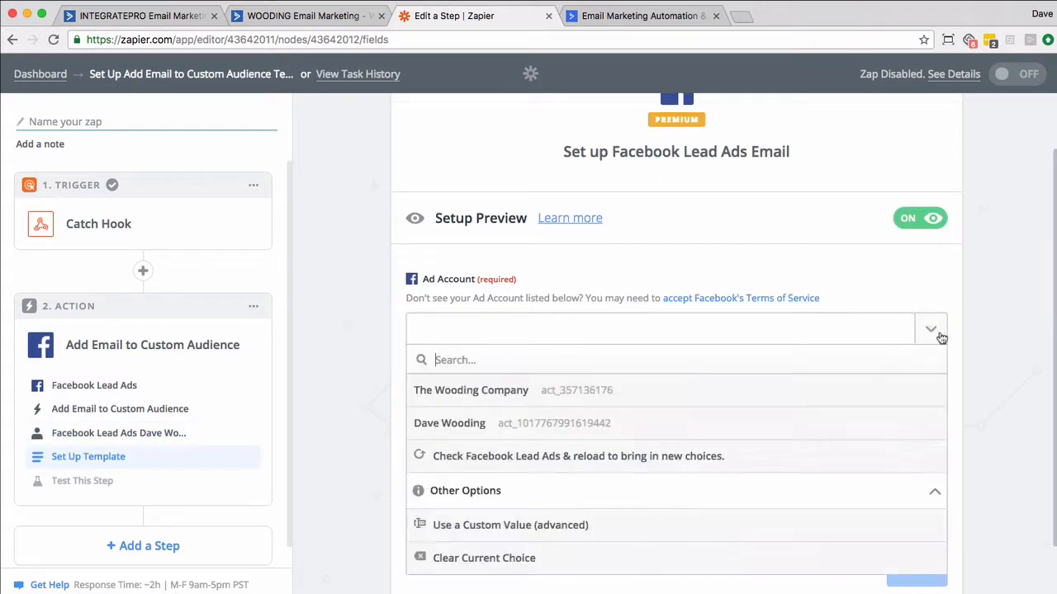
{"action": "left_click", "coordinate": [494, 391]}
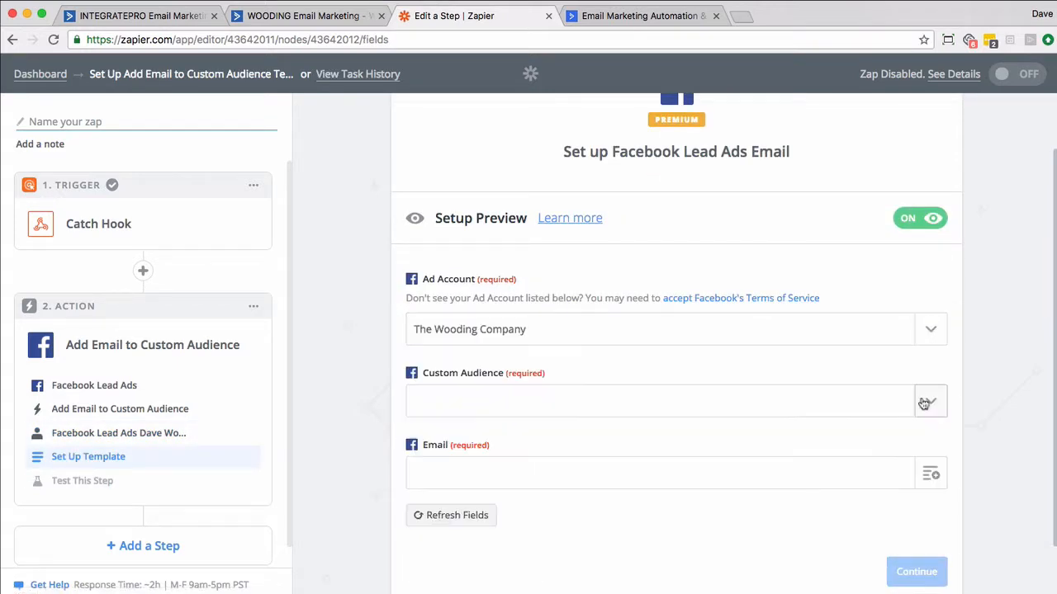
{"action": "left_click", "coordinate": [925, 403]}
{"action": "scroll", "coordinate": [894, 372], "scroll_direction": "down", "scroll_amount": 1}
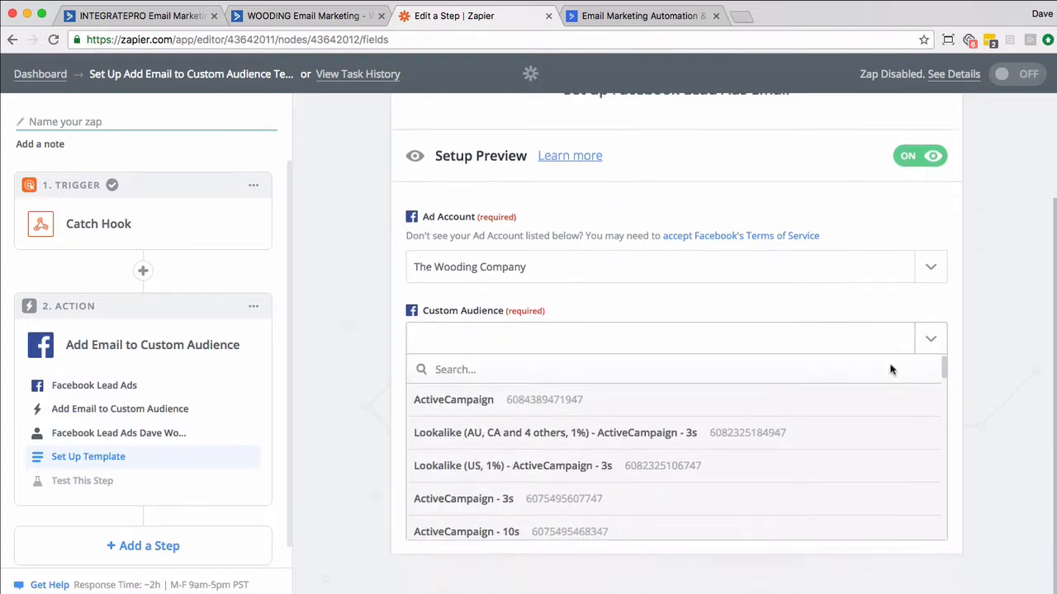
{"action": "left_click", "coordinate": [469, 405]}
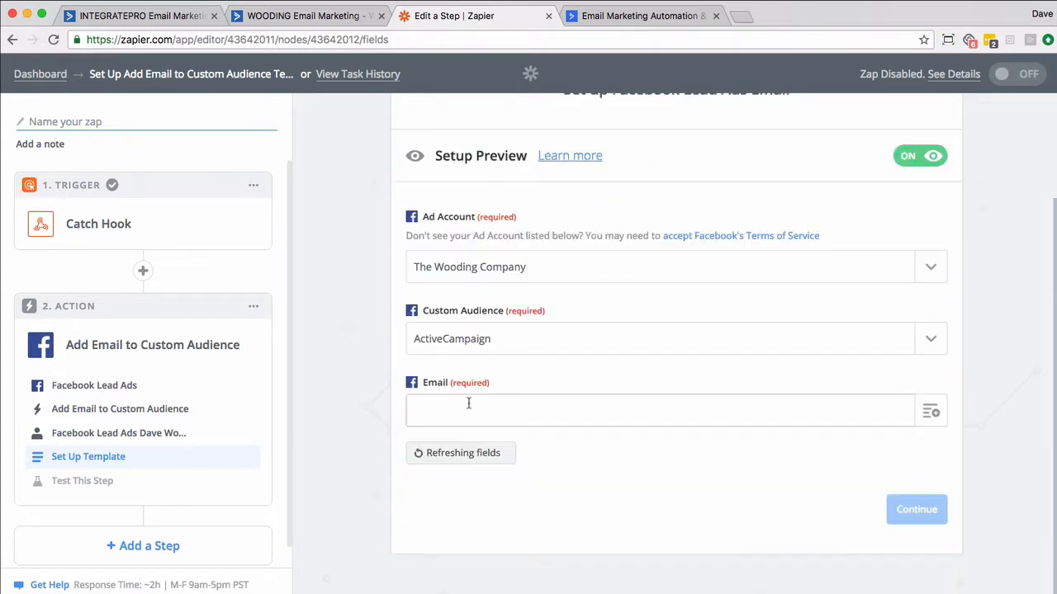
Step: Map the Email field to the Catch Hook's Contact[email] value and continue to the action test
{"action": "left_click", "coordinate": [931, 411]}
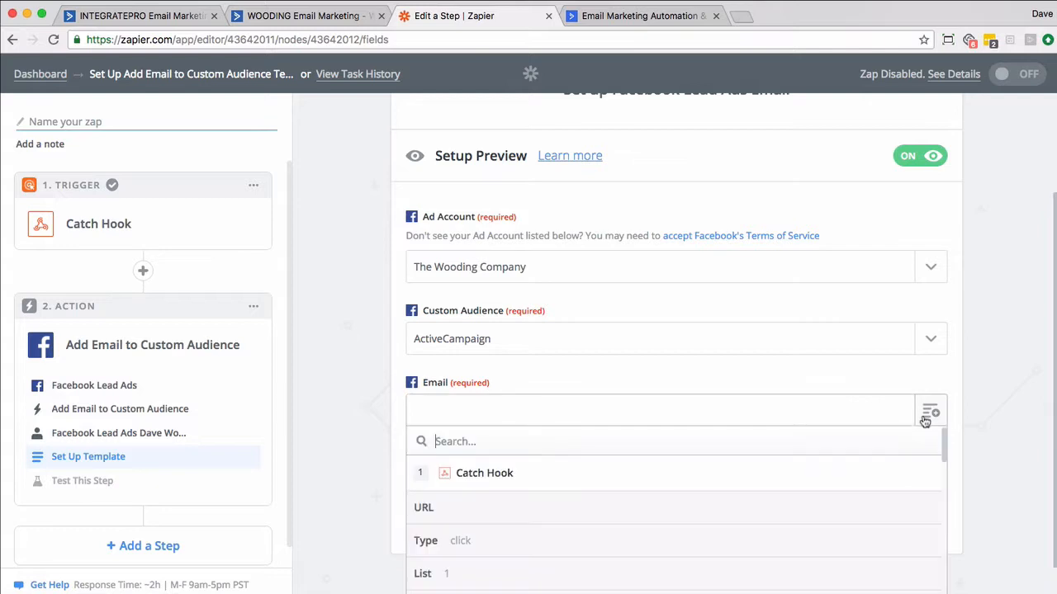
{"action": "scroll", "coordinate": [567, 486], "scroll_direction": "down", "scroll_amount": 1}
{"action": "scroll", "coordinate": [564, 416], "scroll_direction": "down", "scroll_amount": 3}
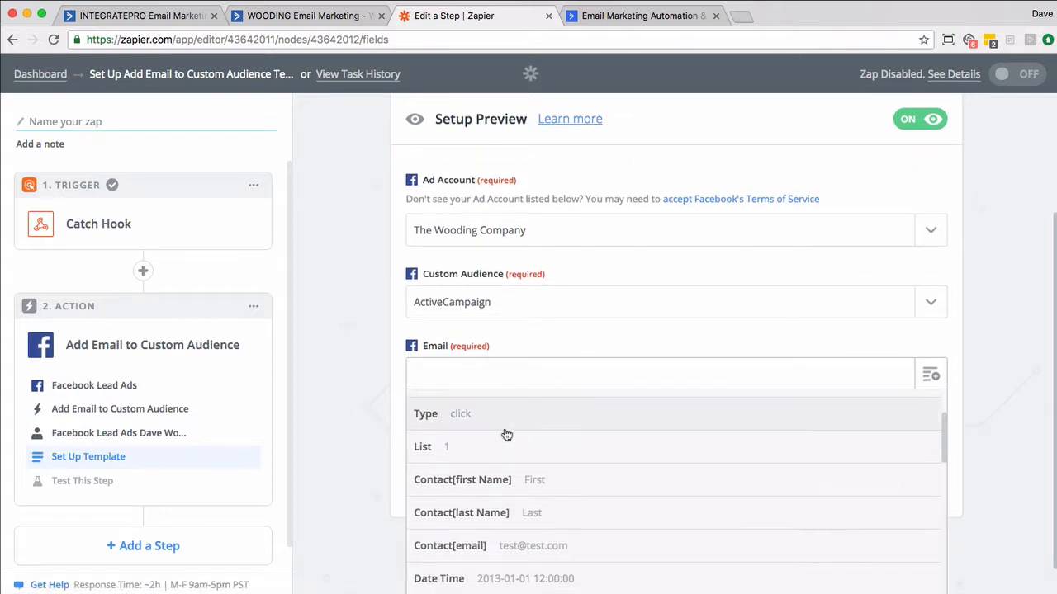
{"action": "left_click", "coordinate": [486, 538]}
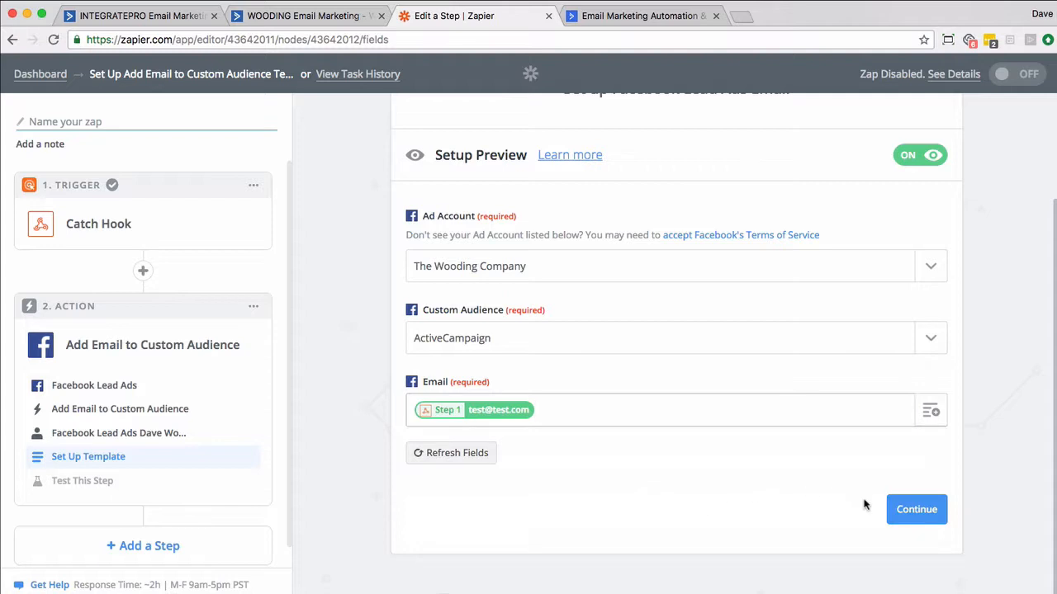
{"action": "left_click", "coordinate": [900, 508]}
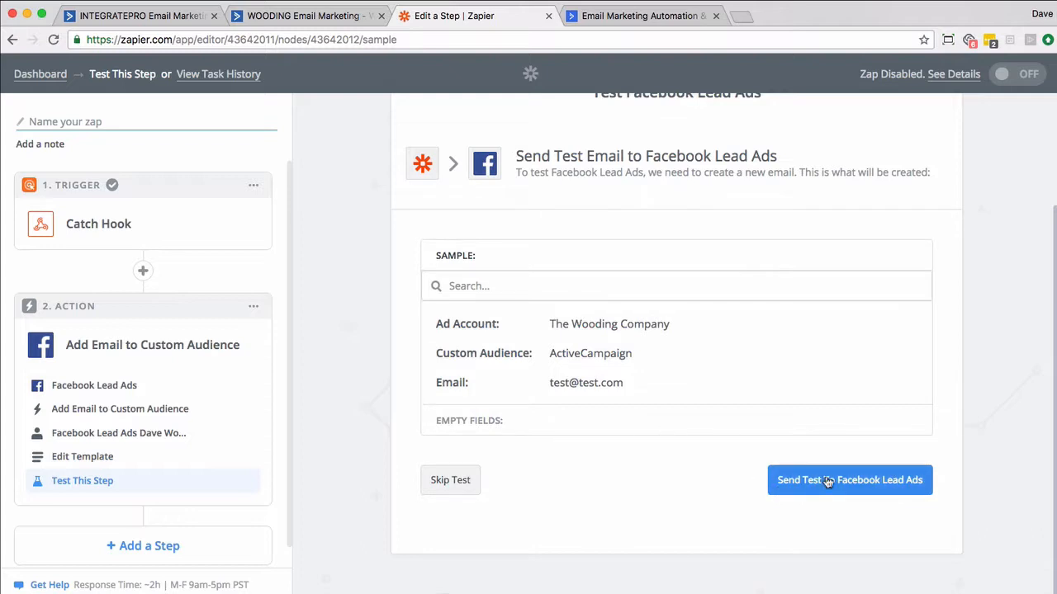
Step: Skip the Facebook Lead Ads test, finish the zap setup and turn the zap on
{"action": "left_click", "coordinate": [471, 482]}
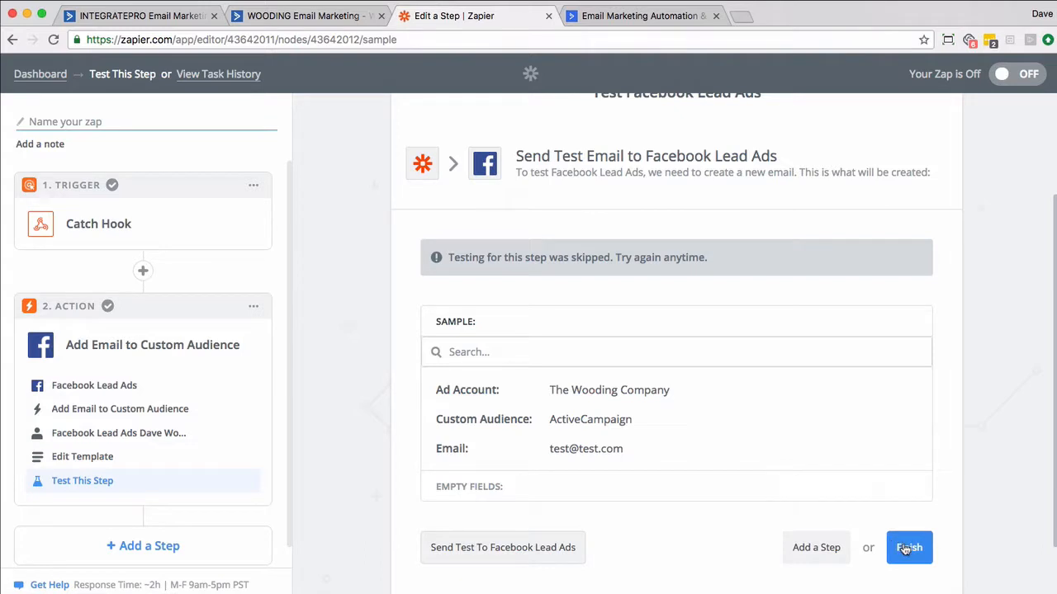
{"action": "left_click", "coordinate": [909, 548]}
{"action": "left_click", "coordinate": [724, 329]}
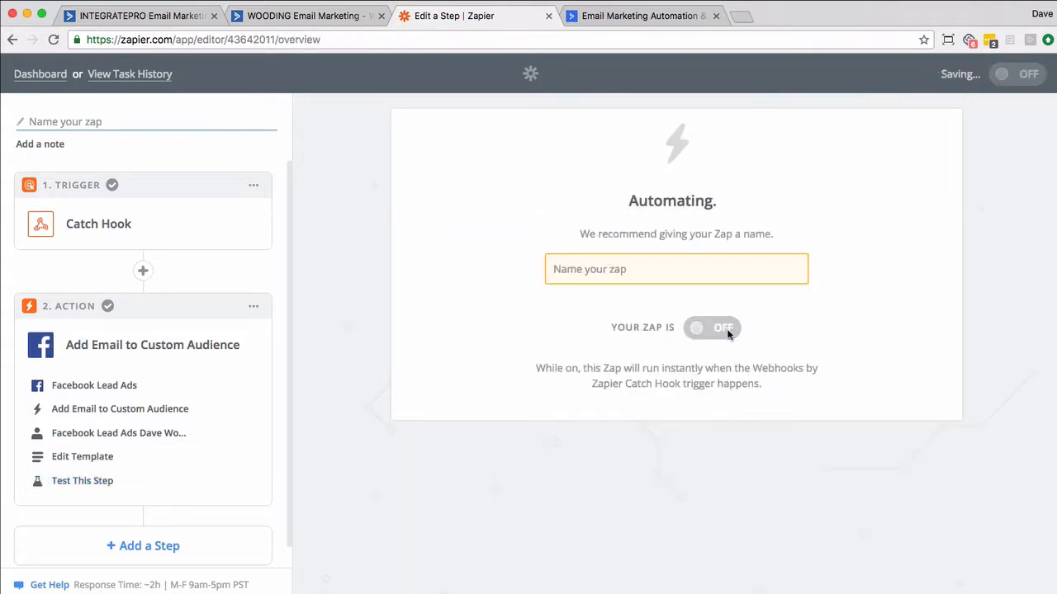
Step: Name the zap "ActiveCampaign Facebook Custom Audience" and go to the zap dashboard
{"action": "left_click", "coordinate": [608, 270]}
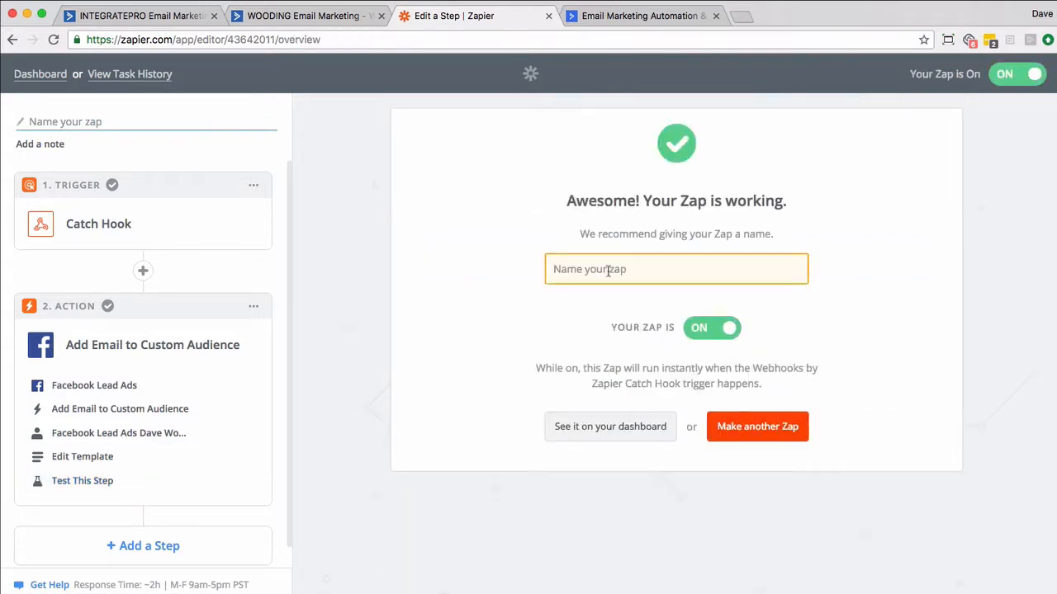
{"action": "type", "text": "ActiveCampaign Faceboo"}
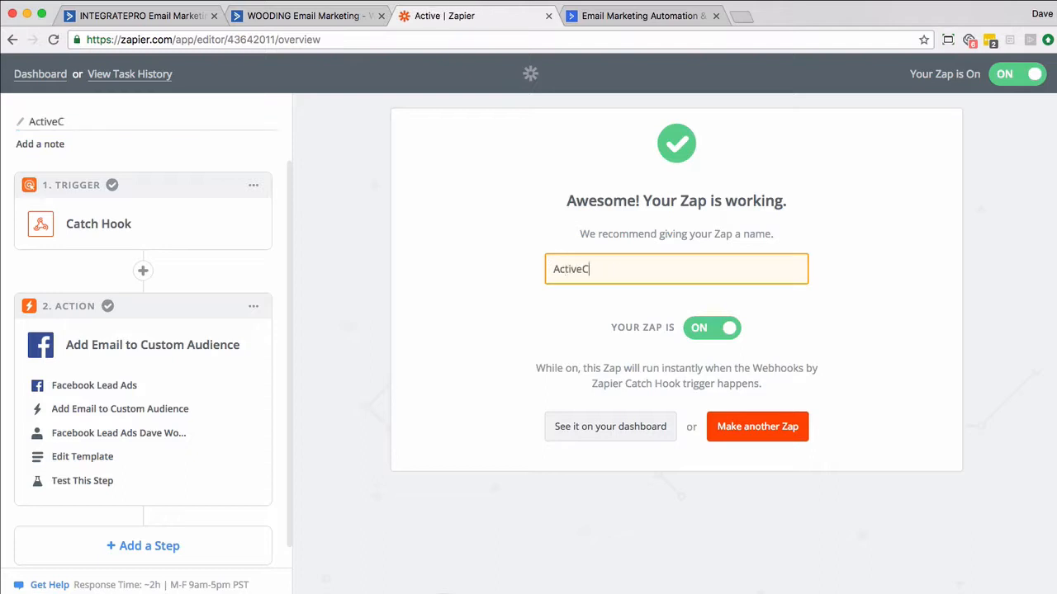
{"action": "type", "text": "k Custom Audience"}
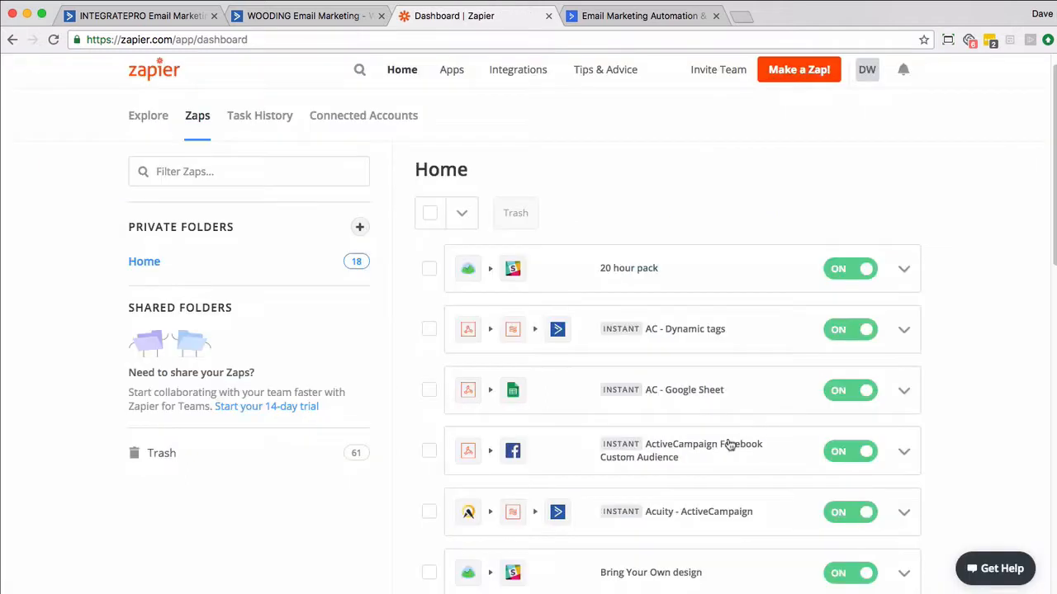
Step: Reopen the ActiveCampaign Facebook Custom Audience zap and copy the webhook URL of its Catch Hook trigger
{"action": "left_click", "coordinate": [730, 445]}
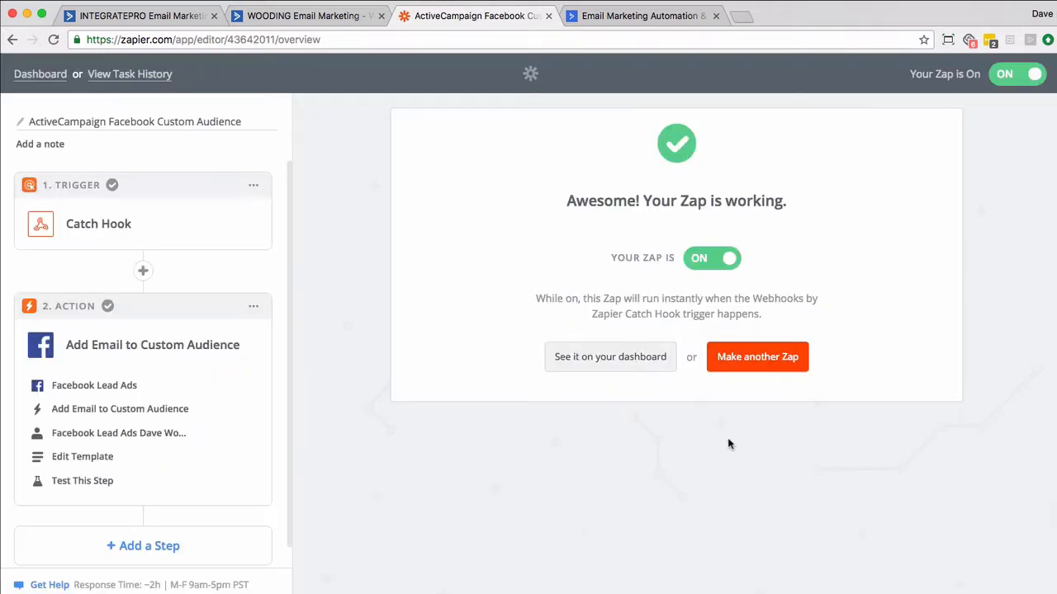
{"action": "left_click", "coordinate": [71, 226]}
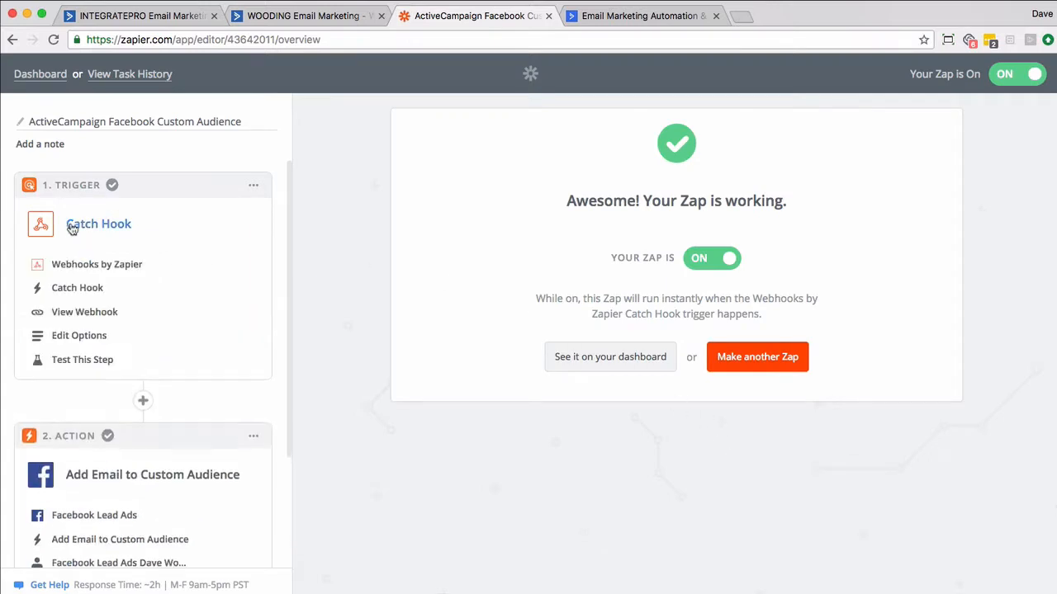
{"action": "left_click", "coordinate": [83, 315]}
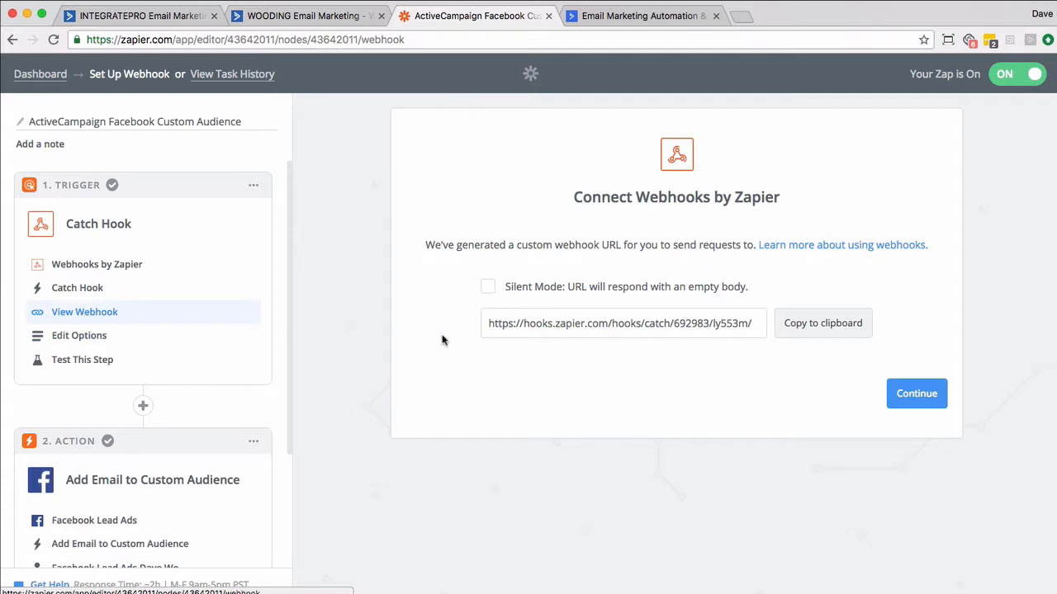
{"action": "left_click", "coordinate": [788, 338]}
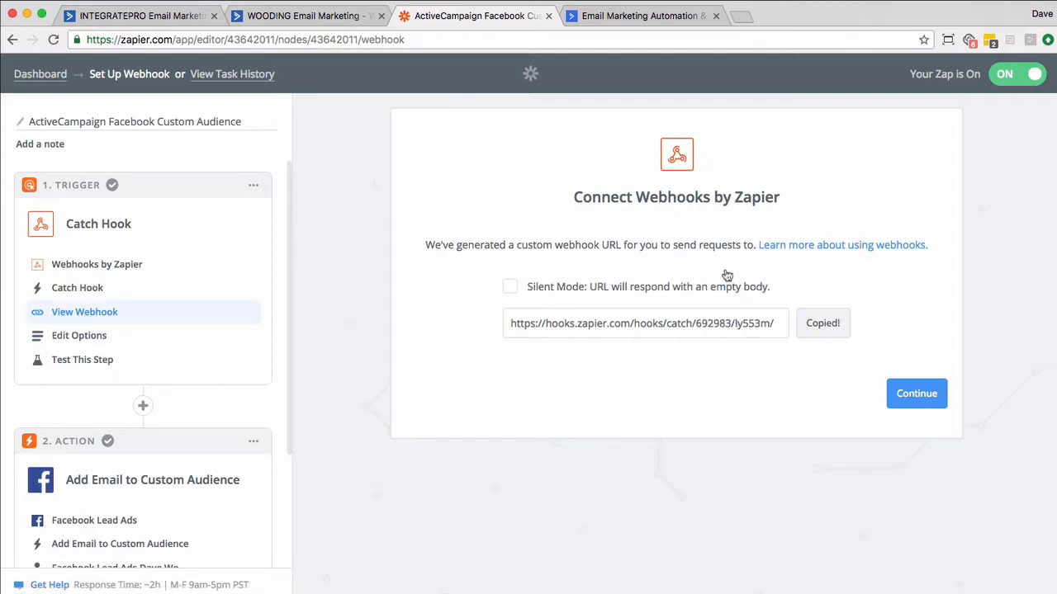
Step: Switch to ActiveCampaign, check the Facebook webhook's URL and open the Facebook Custom Audience automation
{"action": "left_click", "coordinate": [323, 23]}
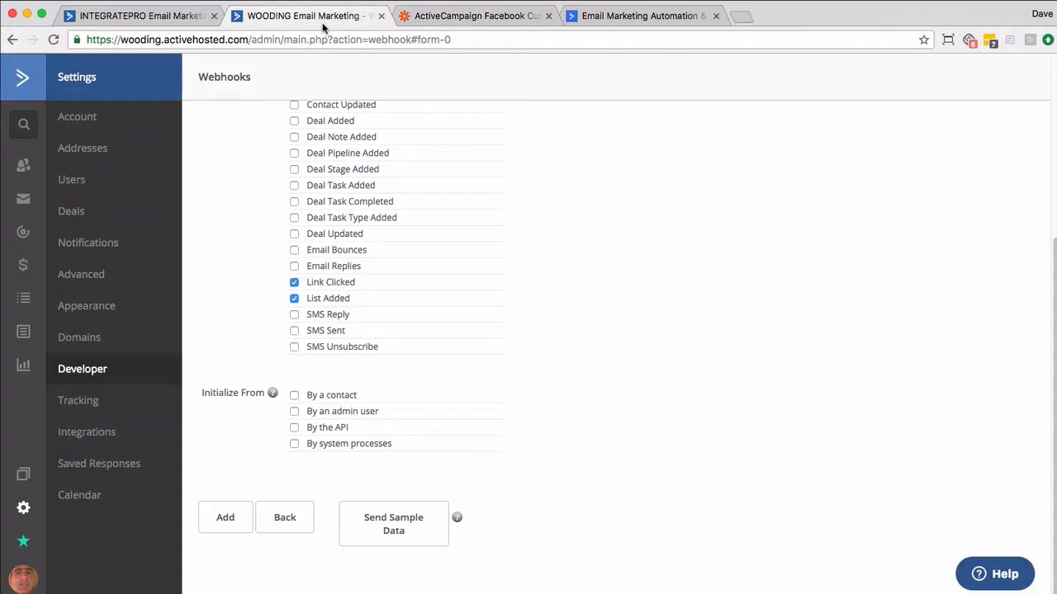
{"action": "key", "text": "super+v"}
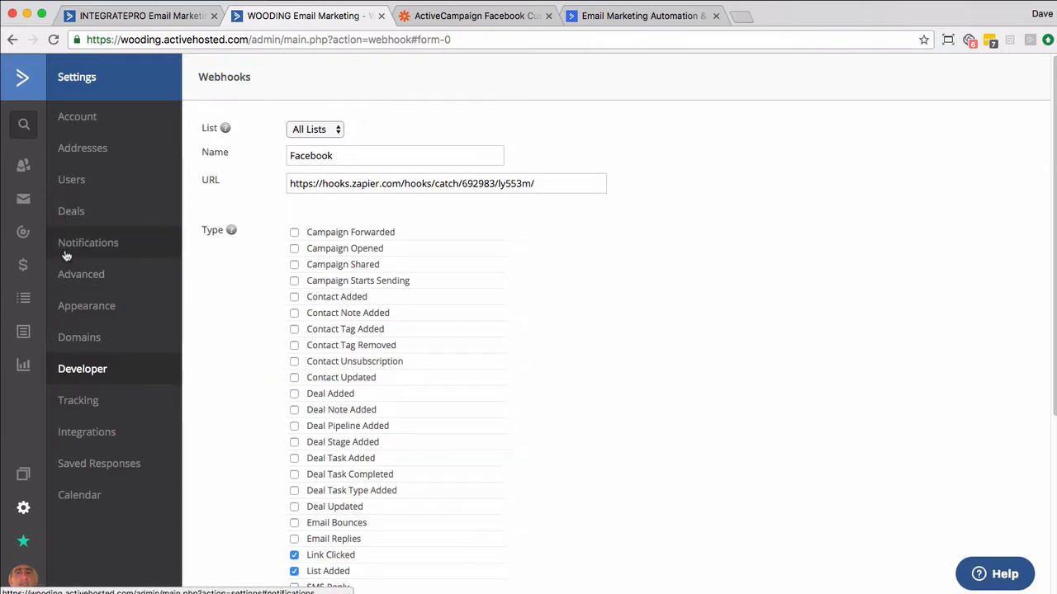
{"action": "left_click", "coordinate": [23, 232]}
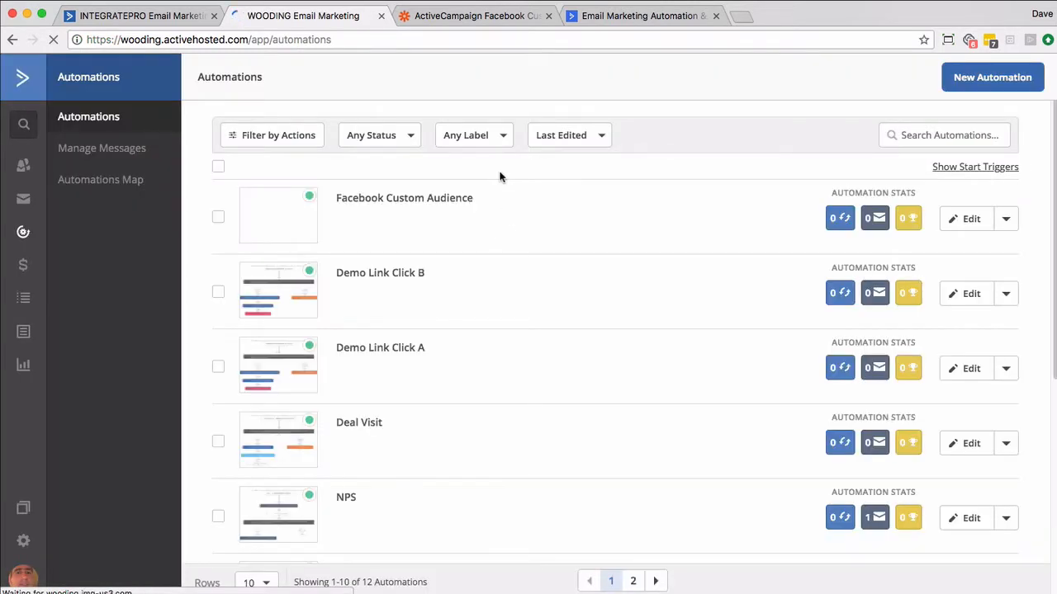
{"action": "left_click", "coordinate": [444, 199]}
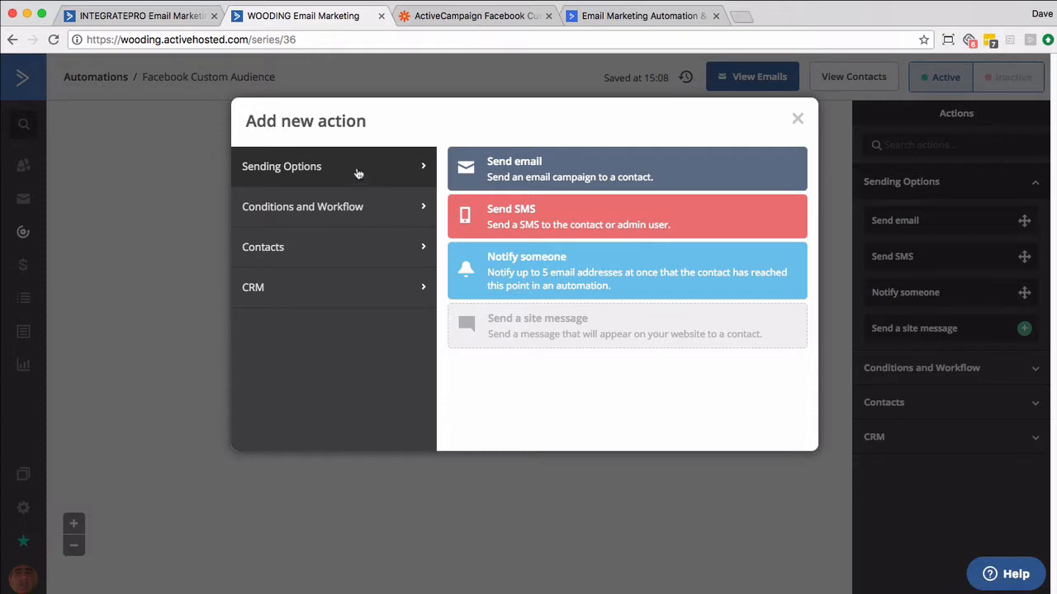
Step: Add a wait of 30 minutes as the first action of the Facebook Custom Audience automation
{"action": "left_click", "coordinate": [796, 120]}
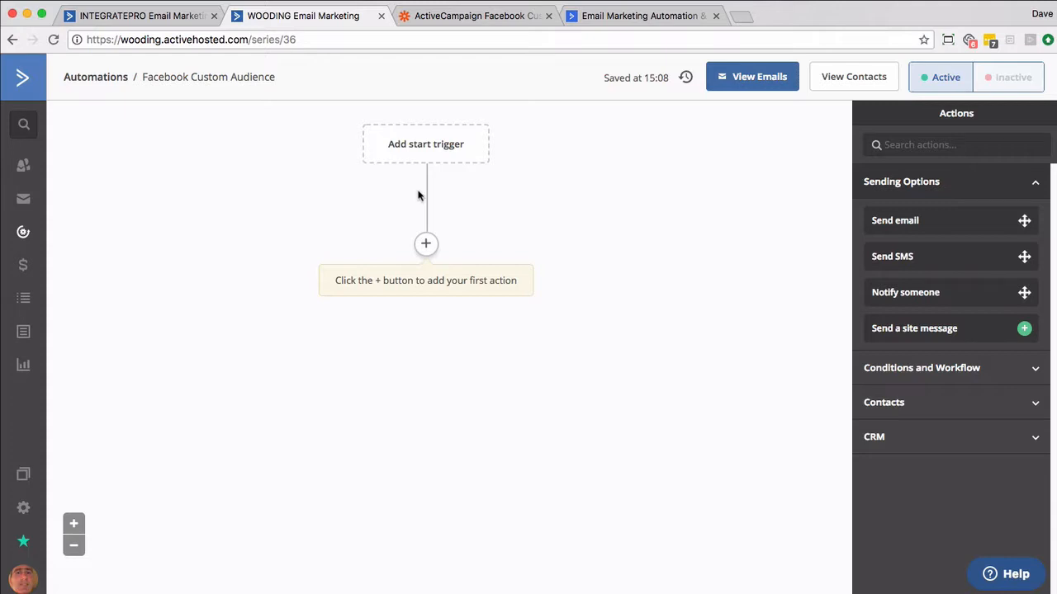
{"action": "left_click", "coordinate": [426, 246]}
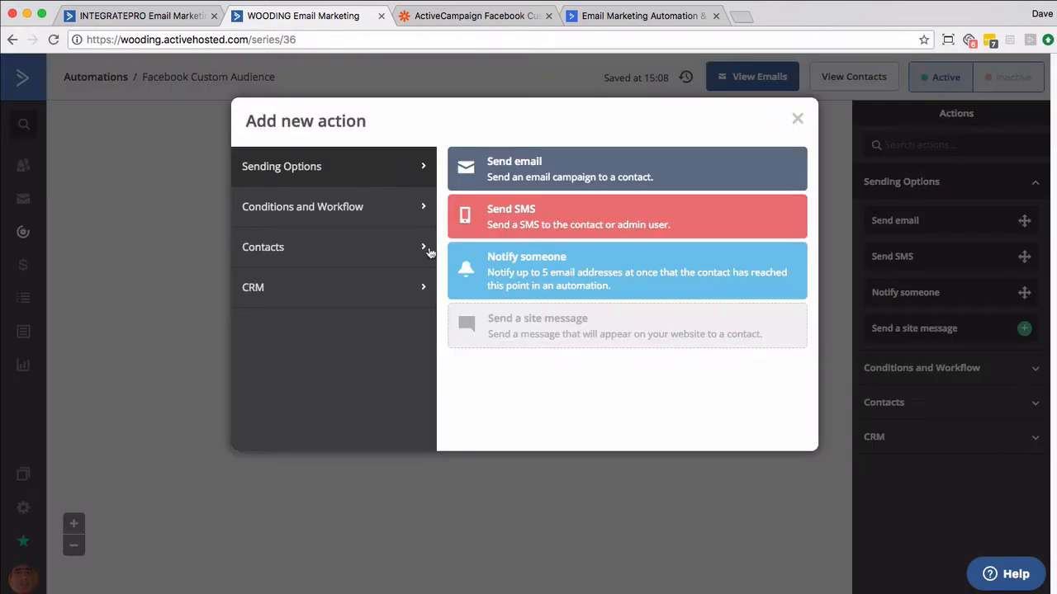
{"action": "left_click", "coordinate": [396, 207]}
{"action": "left_click", "coordinate": [504, 177]}
{"action": "left_click", "coordinate": [382, 234]}
{"action": "type", "text": "30"}
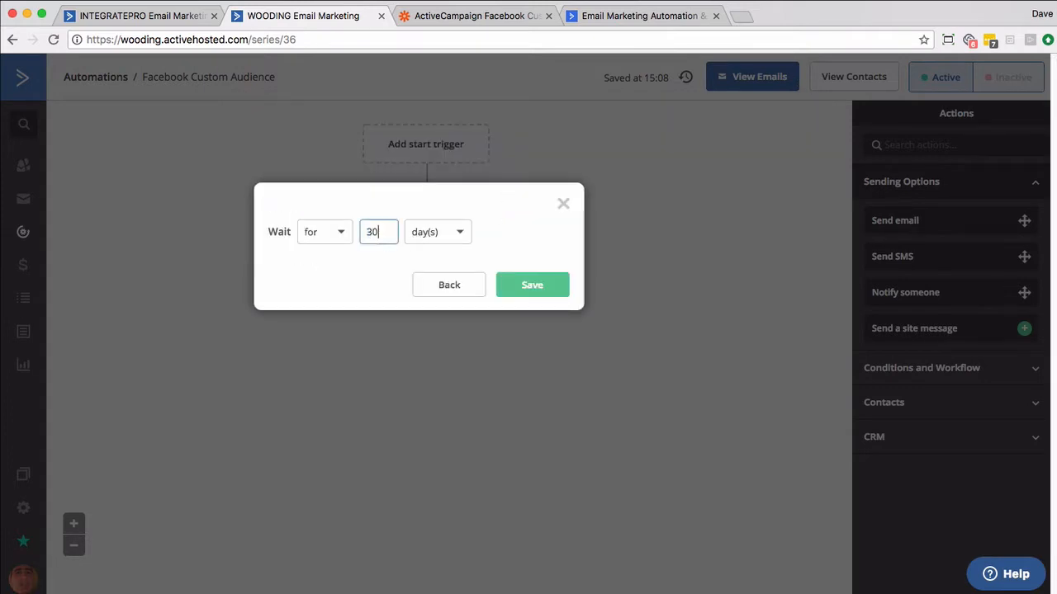
{"action": "left_click", "coordinate": [459, 232]}
{"action": "left_click", "coordinate": [433, 262]}
{"action": "left_click", "coordinate": [524, 286]}
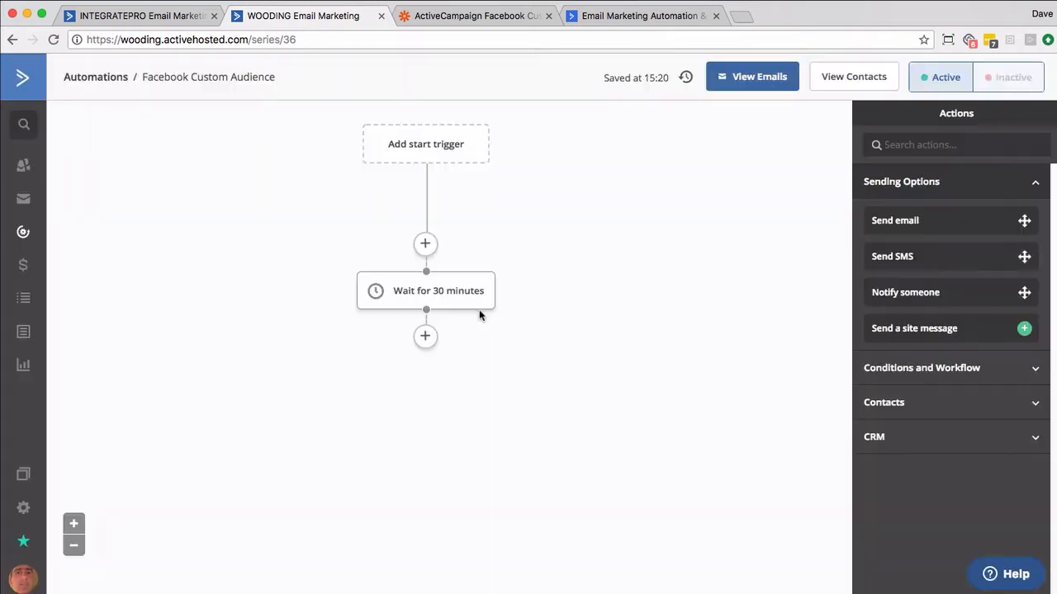
Step: Add a goal below the 30-minute wait and name it "Customer"
{"action": "left_click", "coordinate": [425, 336]}
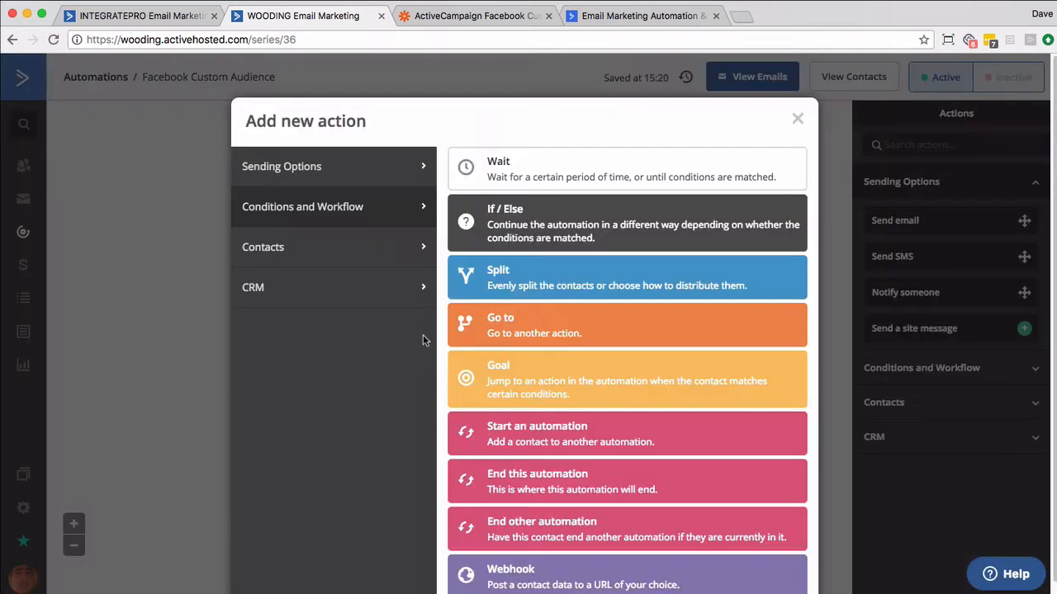
{"action": "left_click", "coordinate": [498, 379]}
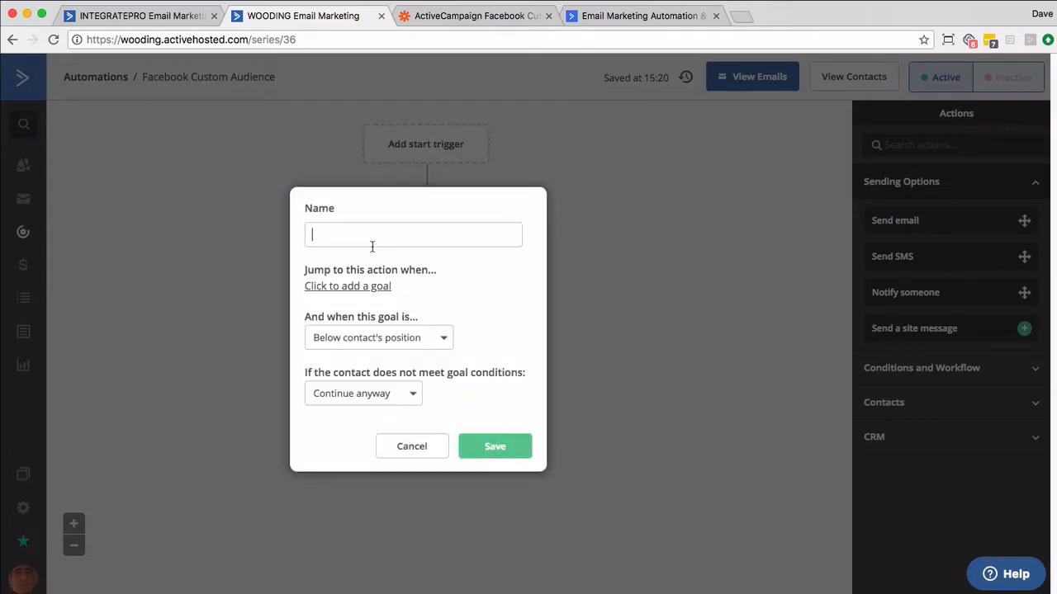
{"action": "type", "text": "Customer"}
Step: Set the goal's condition to be met when the tag "CUSTOMER - Membership" exists
{"action": "left_click", "coordinate": [371, 288]}
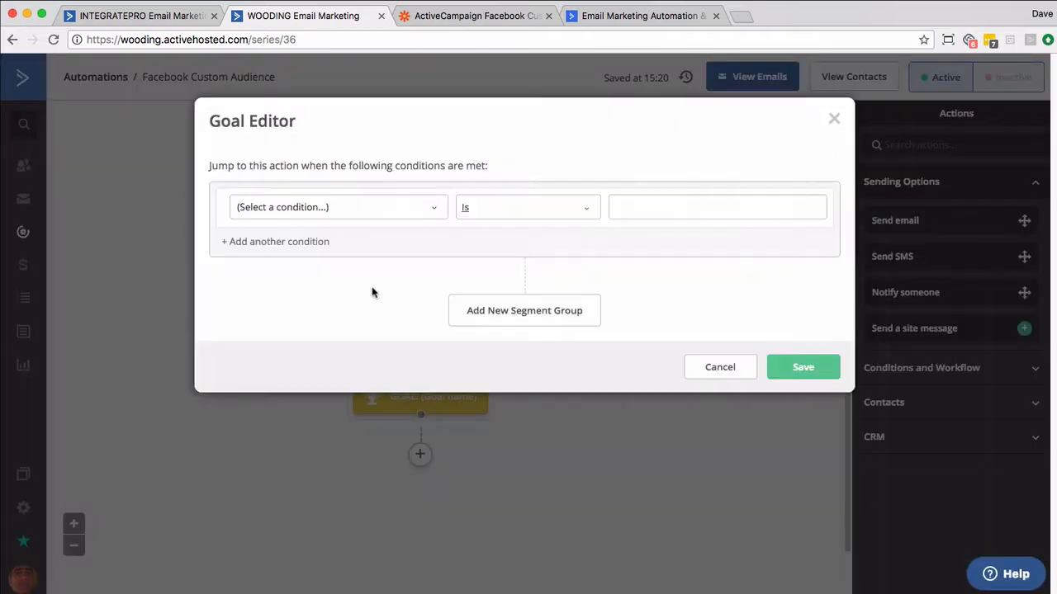
{"action": "left_click", "coordinate": [432, 213]}
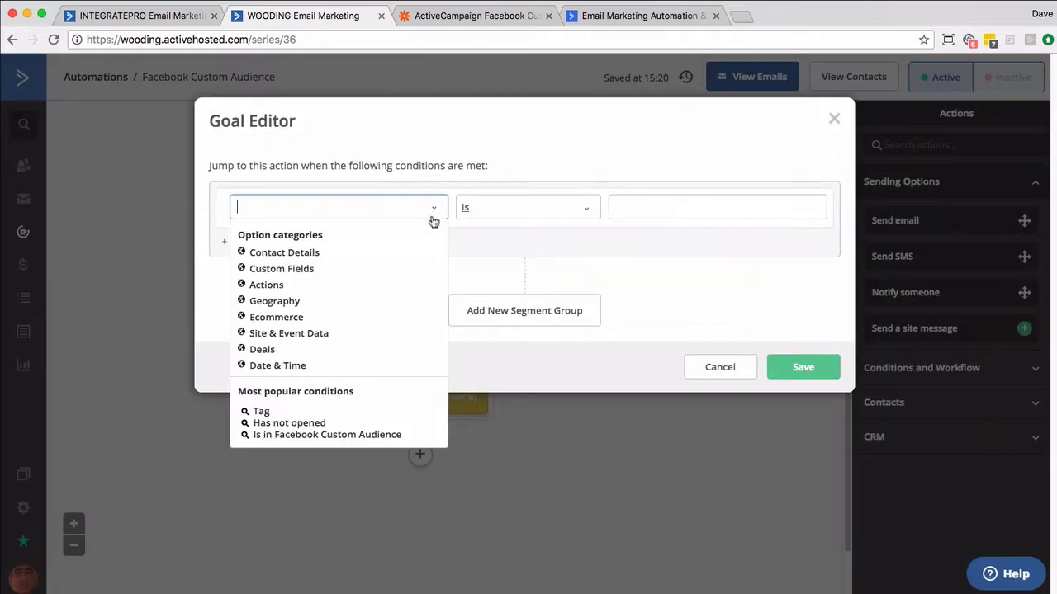
{"action": "left_click", "coordinate": [261, 412]}
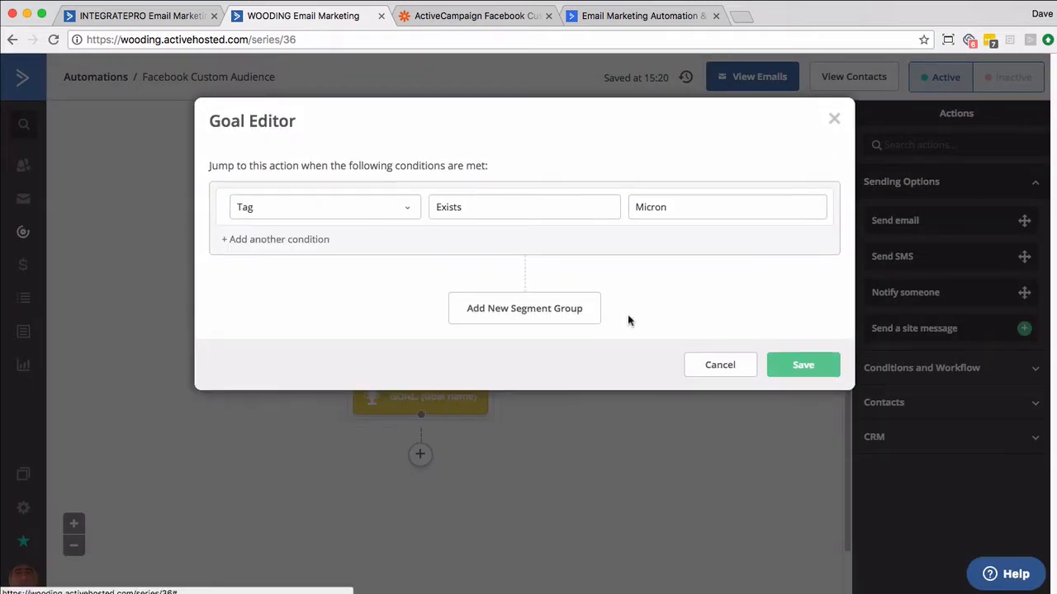
{"action": "left_click", "coordinate": [698, 210]}
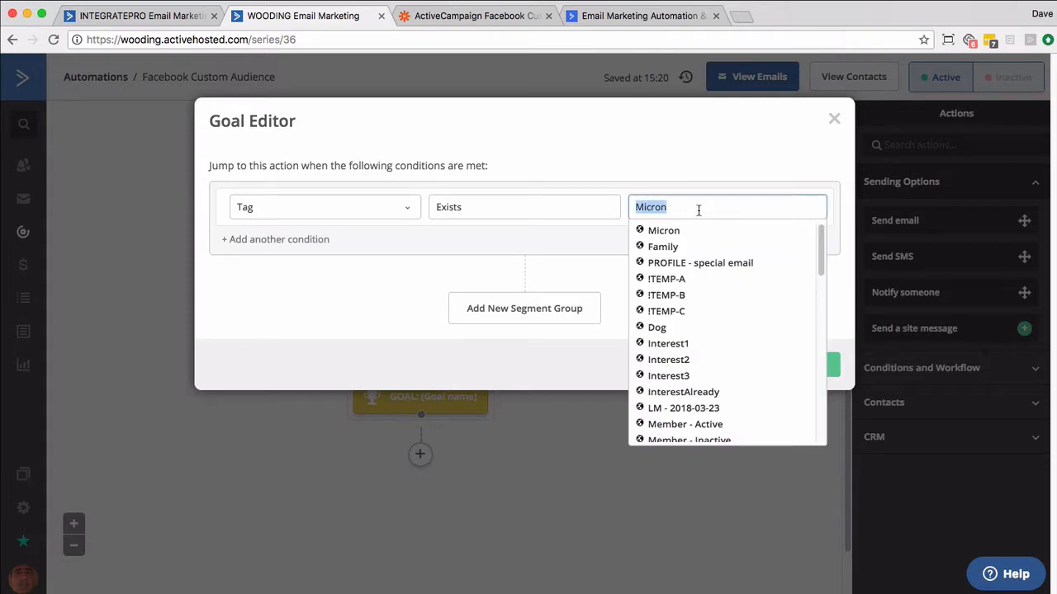
{"action": "type", "text": "CUSTOMER"}
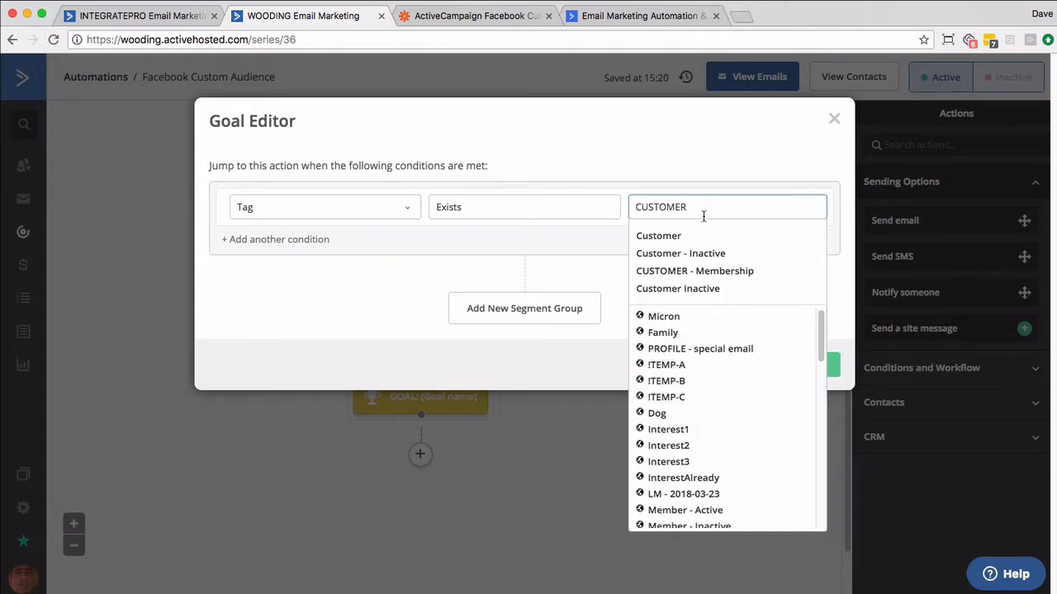
{"action": "left_click", "coordinate": [684, 271]}
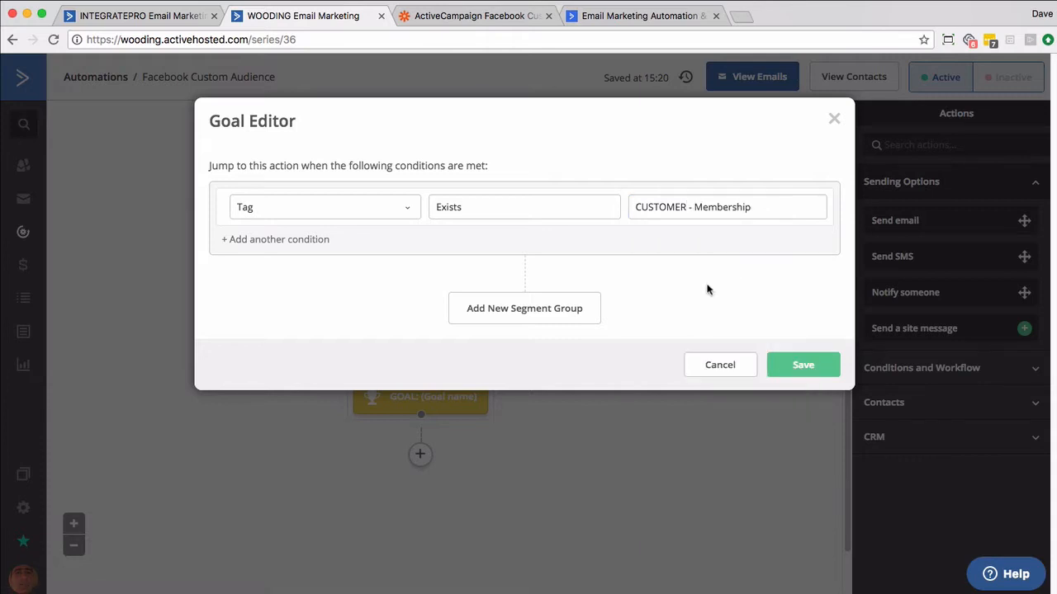
{"action": "left_click", "coordinate": [794, 365]}
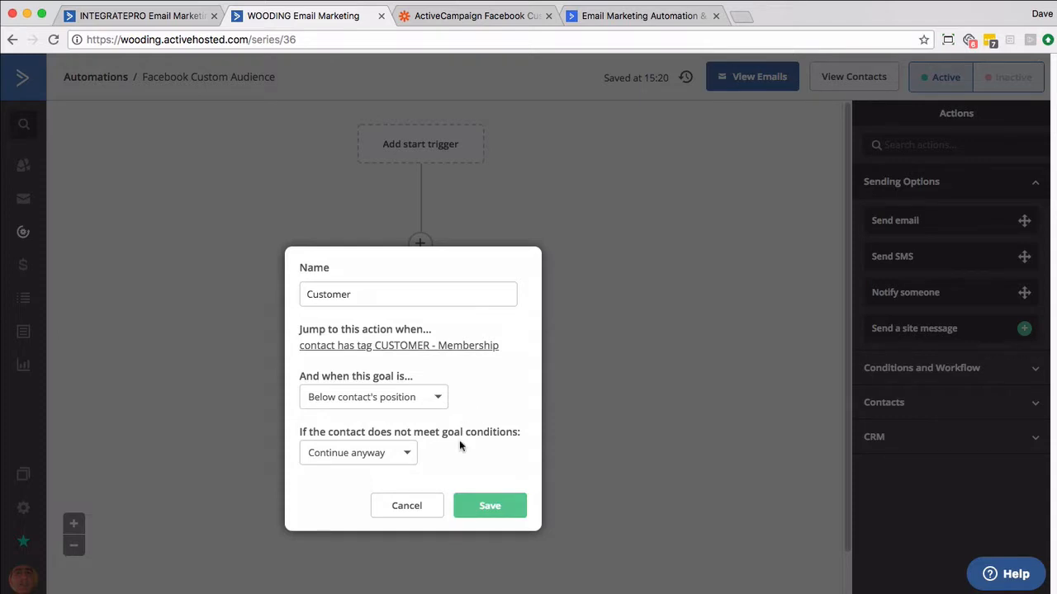
Step: Save the Customer goal and add an "End this automation" action below it
{"action": "left_click", "coordinate": [470, 509]}
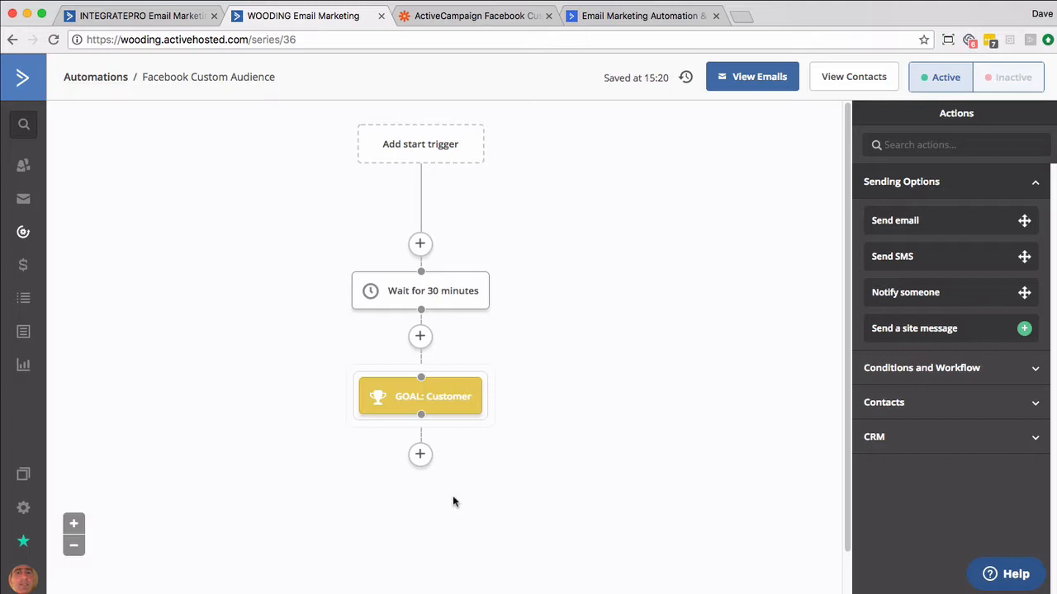
{"action": "left_click", "coordinate": [419, 454]}
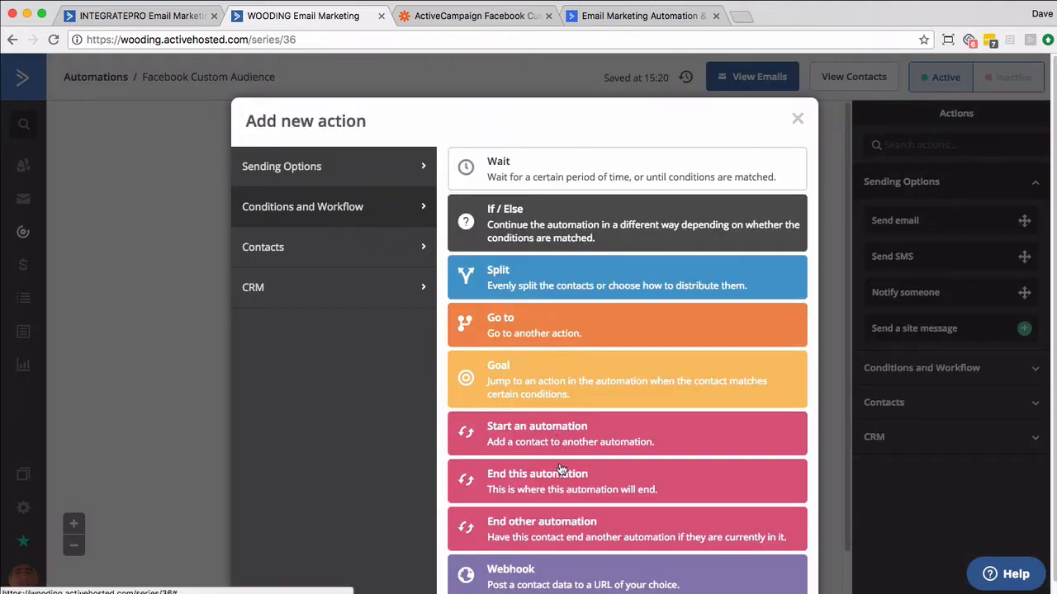
{"action": "left_click", "coordinate": [560, 473]}
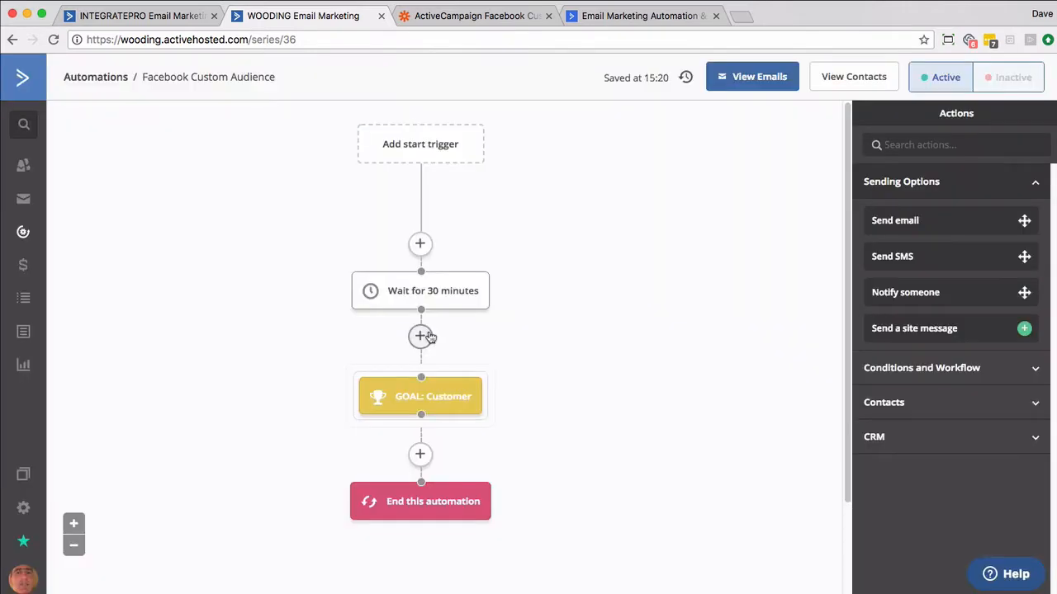
Step: Insert a webhook action between the wait and the Customer goal, posting contact data to the copied Zapier Catch Hook URL
{"action": "left_click", "coordinate": [421, 337]}
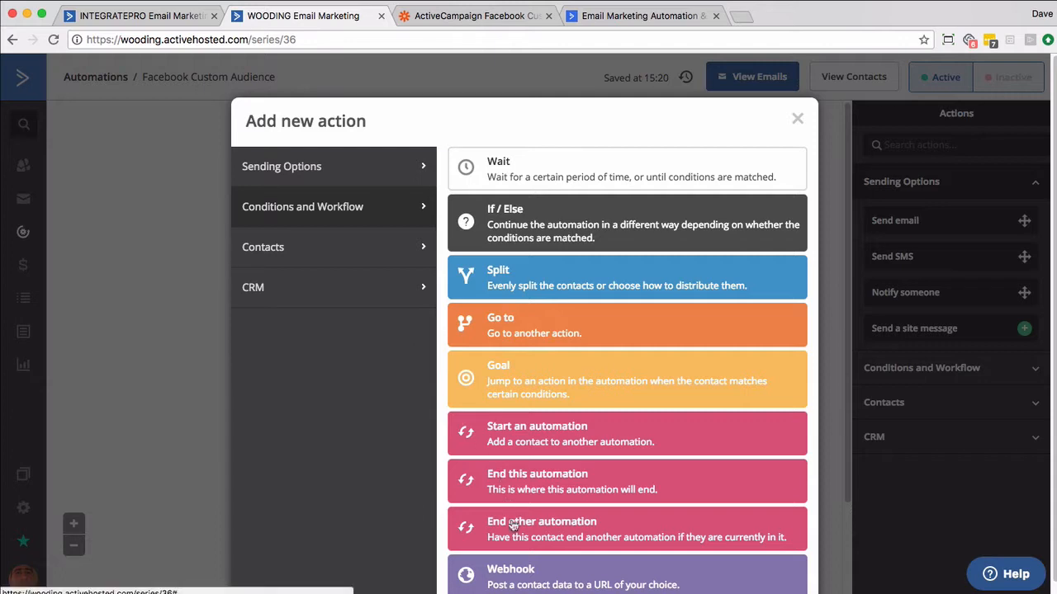
{"action": "left_click", "coordinate": [524, 568]}
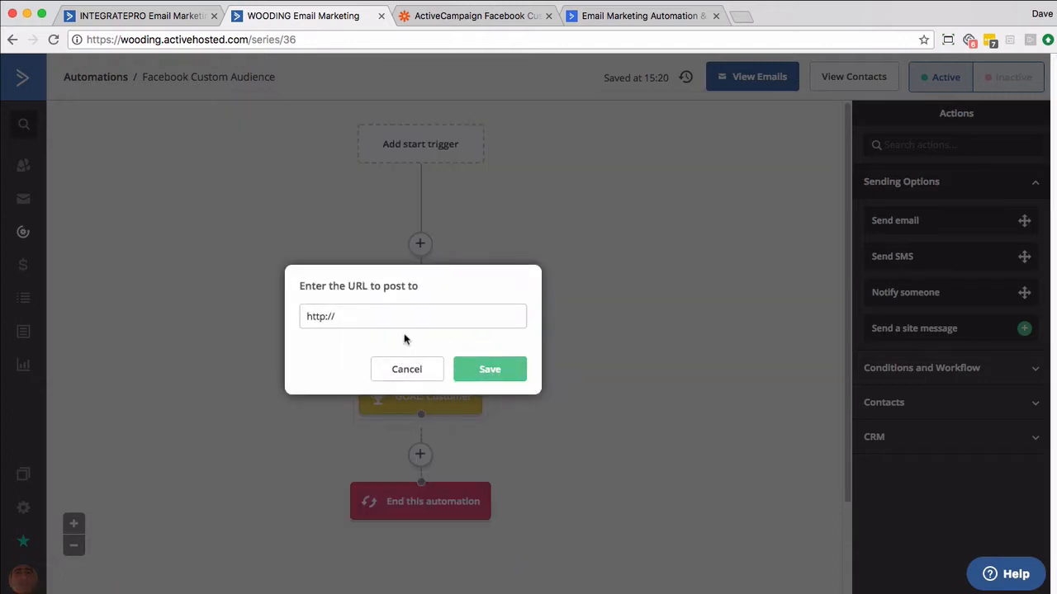
{"action": "left_click", "coordinate": [389, 317]}
{"action": "triple_click", "coordinate": [389, 317]}
{"action": "key", "text": "super+v"}
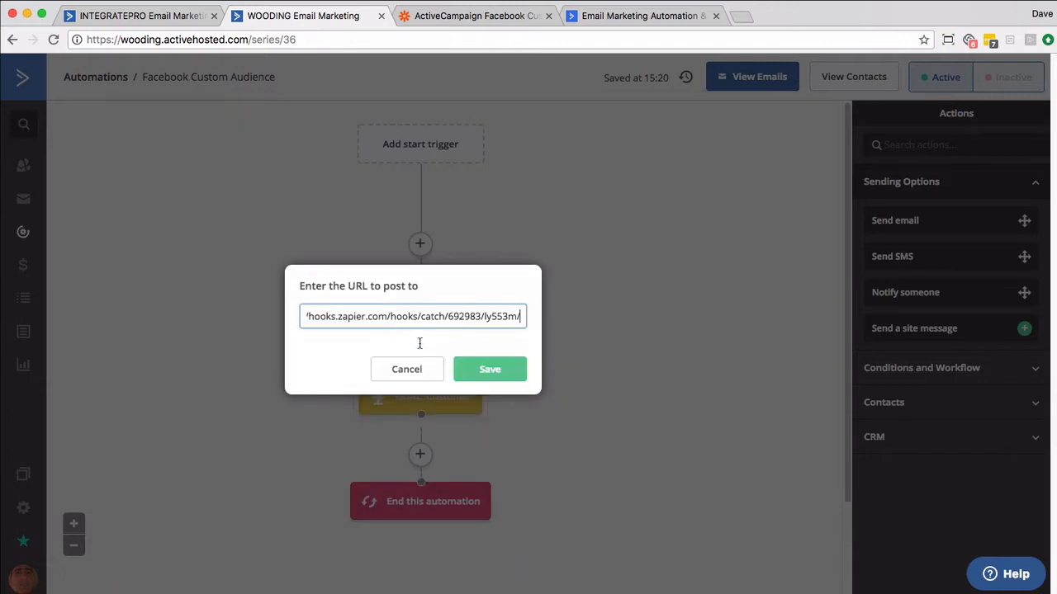
{"action": "left_click", "coordinate": [487, 371]}
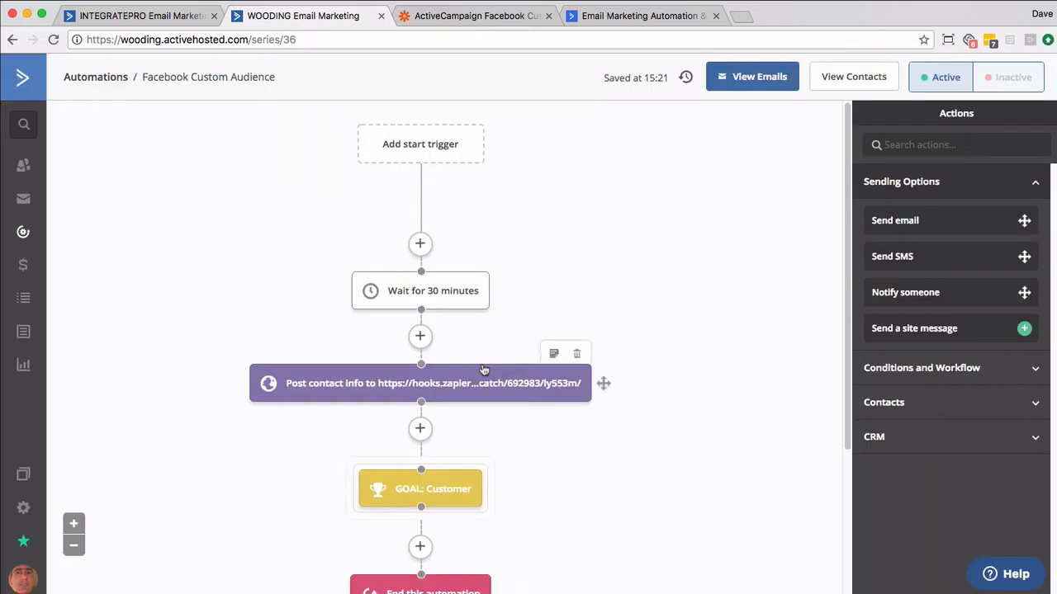
{"action": "scroll", "coordinate": [664, 340], "scroll_direction": "down", "scroll_amount": 1}
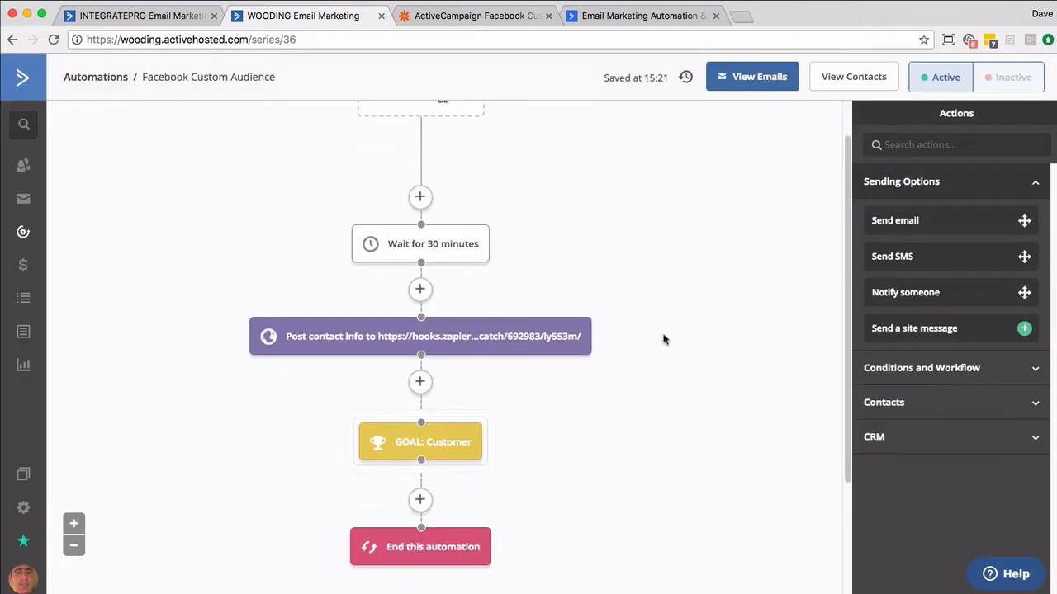
{"action": "scroll", "coordinate": [664, 340], "scroll_direction": "up", "scroll_amount": 1}
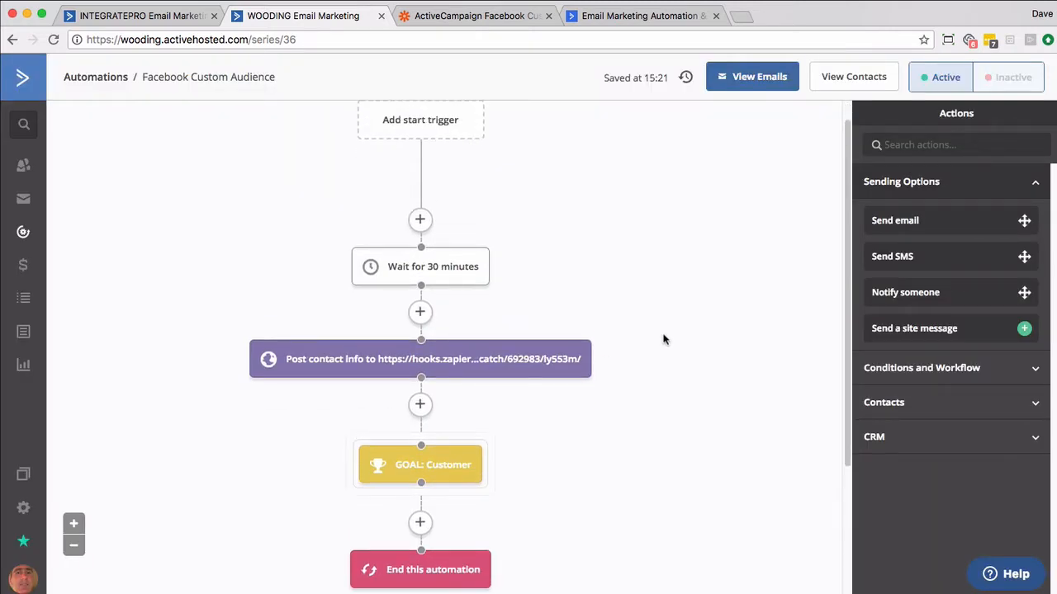